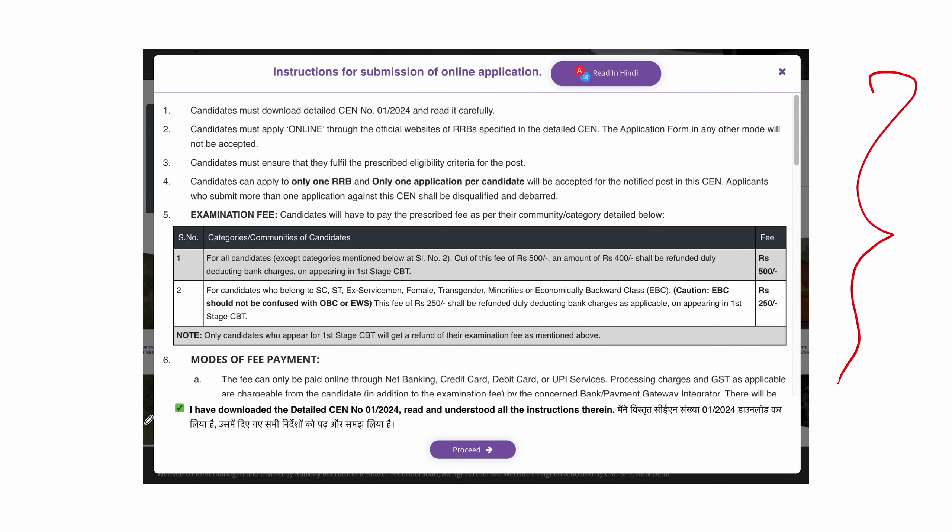
pyautogui.moveTo(174, 395); pyautogui.dragTo(163, 408)
pyautogui.moveTo(474, 429)
pyautogui.mouseDown()
pyautogui.moveTo(428, 438)
pyautogui.moveTo(491, 414)
pyautogui.moveTo(419, 452)
pyautogui.mouseUp()
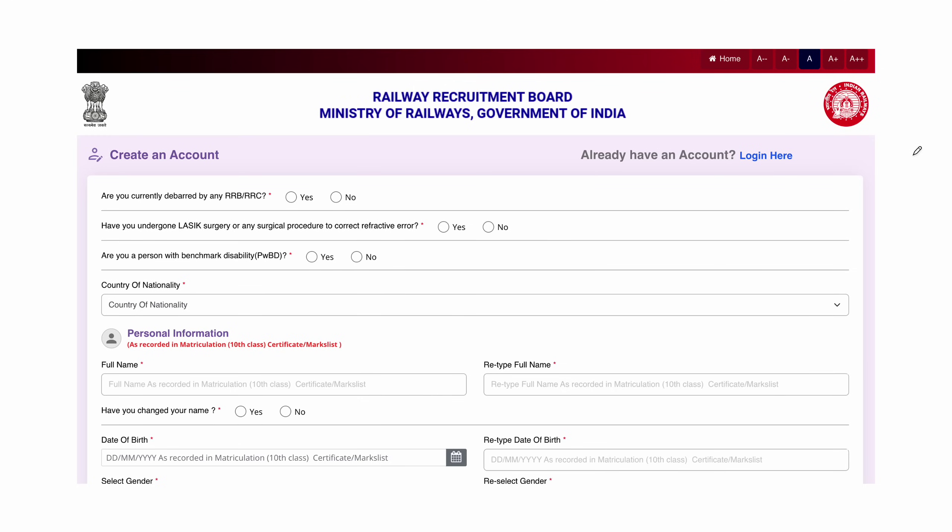
pyautogui.moveTo(894, 142)
pyautogui.mouseDown()
pyautogui.moveTo(908, 308)
pyautogui.moveTo(848, 408)
pyautogui.mouseUp()
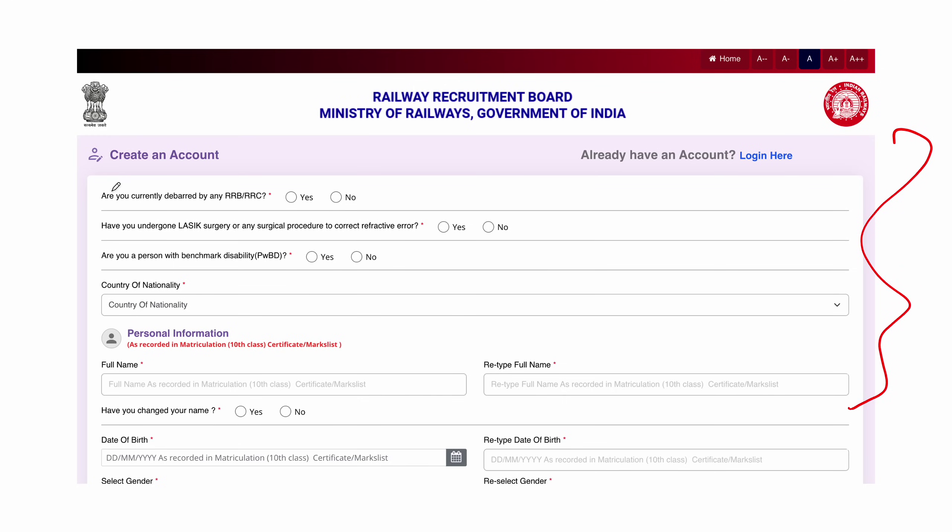
pyautogui.moveTo(239, 175); pyautogui.dragTo(268, 167)
pyautogui.moveTo(185, 182)
pyautogui.mouseDown()
pyautogui.moveTo(159, 201)
pyautogui.moveTo(179, 173)
pyautogui.mouseUp()
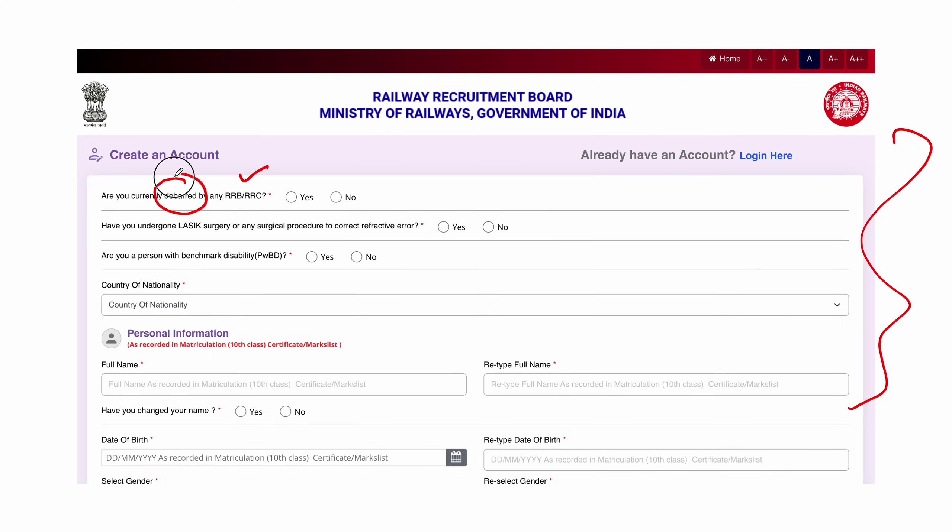
pyautogui.moveTo(338, 185)
pyautogui.mouseDown()
pyautogui.moveTo(324, 200)
pyautogui.moveTo(334, 184)
pyautogui.mouseUp()
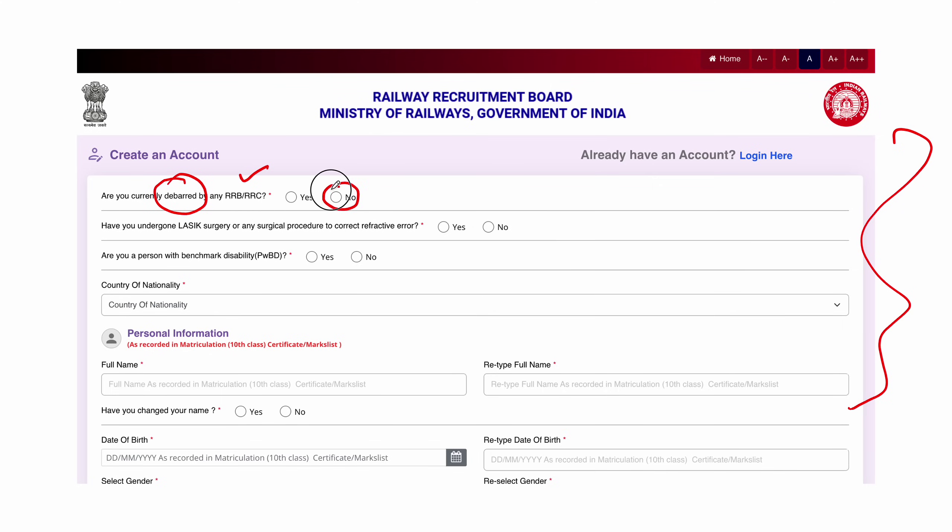
pyautogui.moveTo(216, 208)
pyautogui.mouseDown()
pyautogui.moveTo(188, 214)
pyautogui.moveTo(166, 233)
pyautogui.moveTo(233, 243)
pyautogui.moveTo(206, 209)
pyautogui.mouseUp()
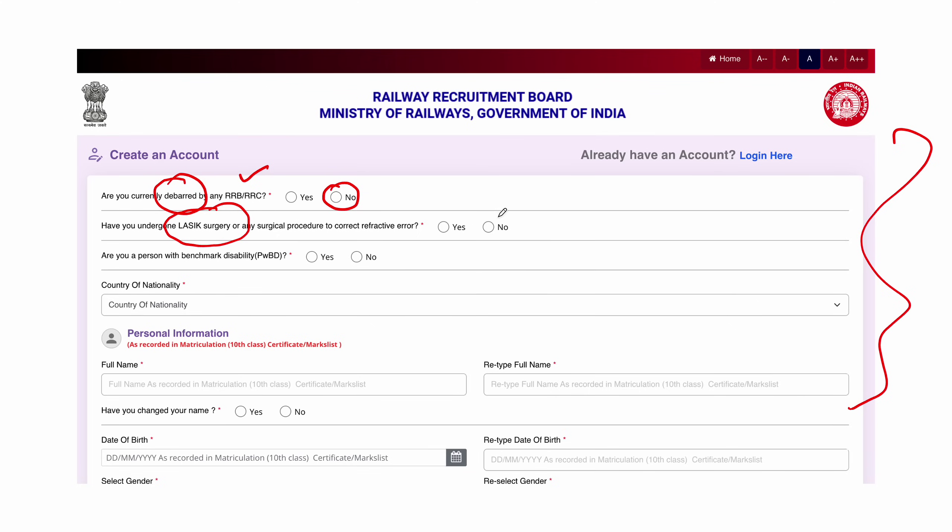
pyautogui.moveTo(501, 211)
pyautogui.mouseDown()
pyautogui.moveTo(478, 219)
pyautogui.moveTo(495, 253)
pyautogui.moveTo(505, 202)
pyautogui.mouseUp()
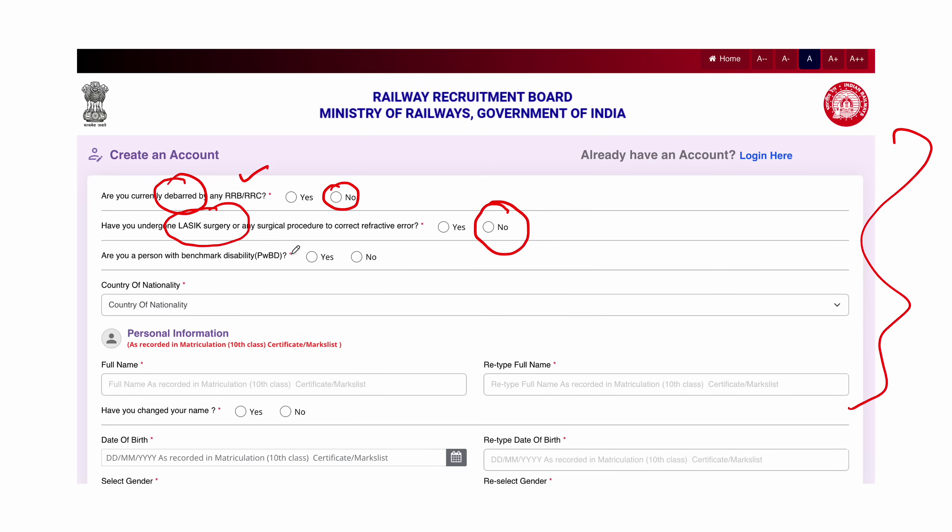
pyautogui.moveTo(262, 246); pyautogui.dragTo(280, 240)
pyautogui.moveTo(367, 246)
pyautogui.mouseDown()
pyautogui.moveTo(379, 278)
pyautogui.moveTo(369, 247)
pyautogui.mouseUp()
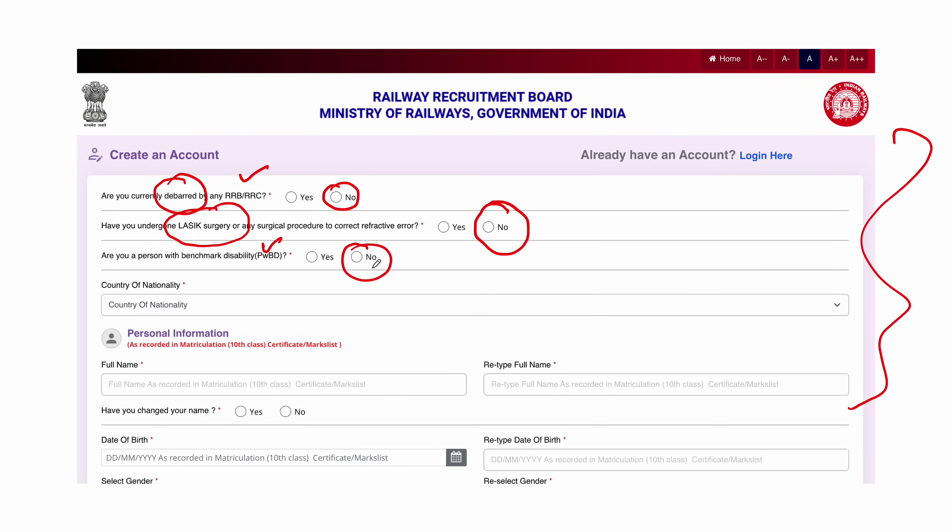
pyautogui.moveTo(247, 303); pyautogui.dragTo(284, 290)
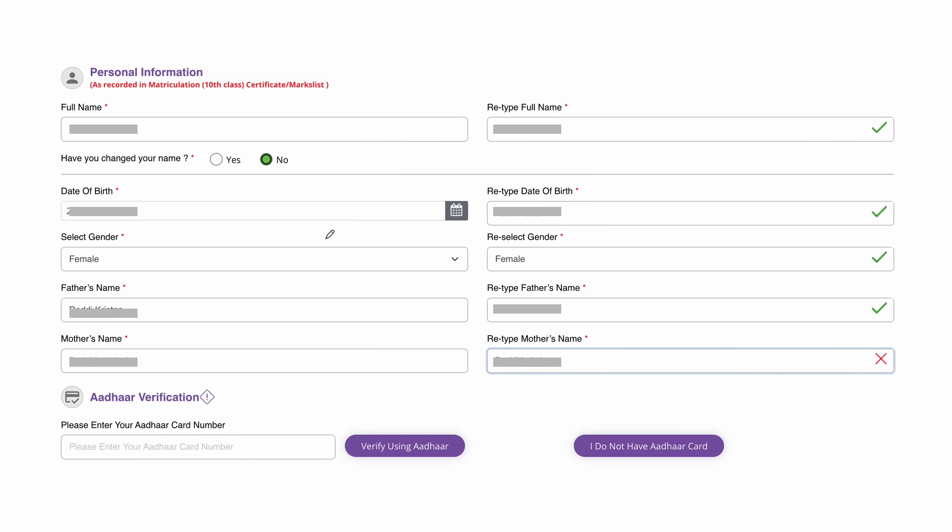
pyautogui.moveTo(223, 68); pyautogui.dragTo(276, 51)
pyautogui.moveTo(334, 80)
pyautogui.mouseDown()
pyautogui.moveTo(360, 69)
pyautogui.moveTo(318, 106)
pyautogui.mouseUp()
pyautogui.moveTo(172, 117); pyautogui.dragTo(219, 111)
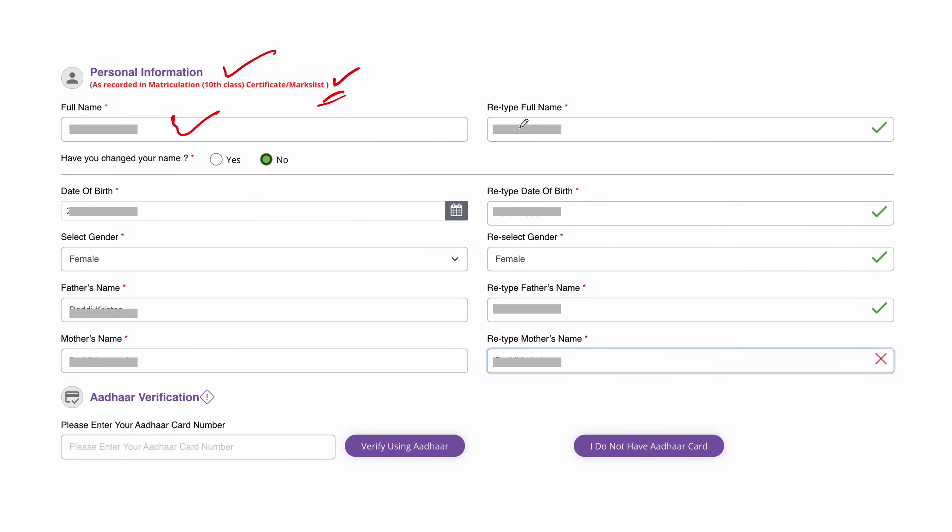
pyautogui.moveTo(330, 120); pyautogui.dragTo(370, 115)
pyautogui.moveTo(579, 123); pyautogui.dragTo(610, 117)
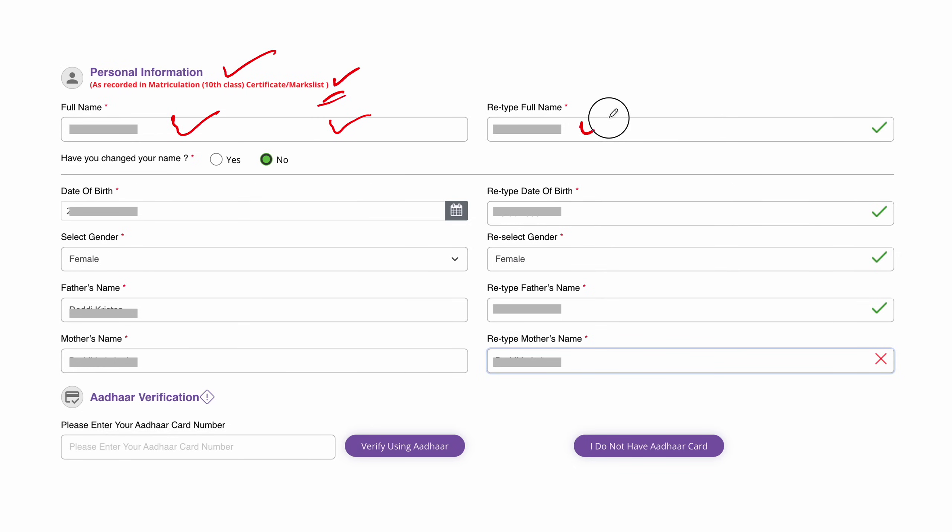
pyautogui.moveTo(890, 111)
pyautogui.mouseDown()
pyautogui.moveTo(864, 149)
pyautogui.moveTo(911, 121)
pyautogui.moveTo(876, 109)
pyautogui.mouseUp()
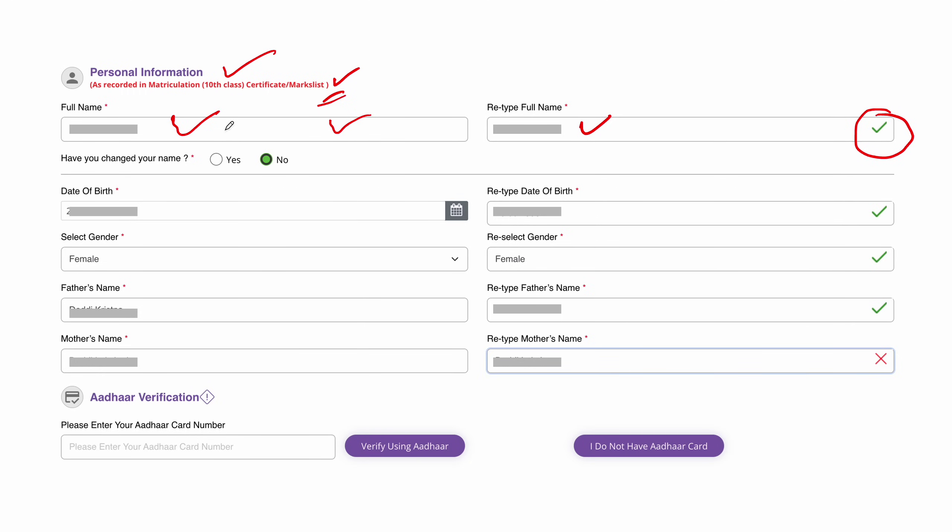
pyautogui.moveTo(439, 54)
pyautogui.mouseDown()
pyautogui.moveTo(444, 63)
pyautogui.moveTo(469, 54)
pyautogui.moveTo(471, 65)
pyautogui.moveTo(509, 48)
pyautogui.moveTo(535, 58)
pyautogui.mouseUp()
pyautogui.moveTo(607, 45)
pyautogui.mouseDown()
pyautogui.moveTo(604, 57)
pyautogui.moveTo(656, 54)
pyautogui.moveTo(663, 43)
pyautogui.moveTo(652, 85)
pyautogui.mouseUp()
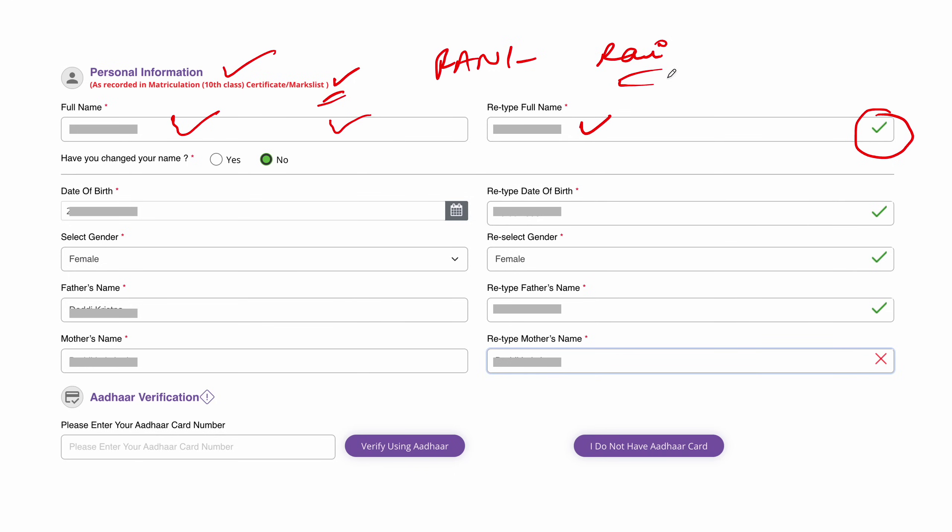
pyautogui.moveTo(517, 41)
pyautogui.mouseDown()
pyautogui.moveTo(499, 75)
pyautogui.moveTo(512, 76)
pyautogui.mouseUp()
pyautogui.moveTo(904, 344)
pyautogui.mouseDown()
pyautogui.moveTo(872, 376)
pyautogui.moveTo(836, 352)
pyautogui.moveTo(897, 346)
pyautogui.moveTo(853, 372)
pyautogui.mouseUp()
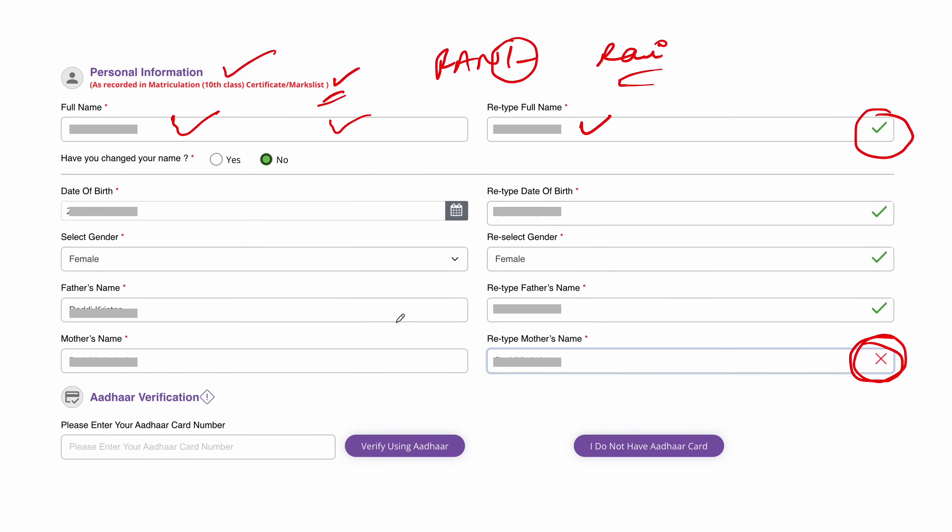
pyautogui.moveTo(228, 309); pyautogui.dragTo(259, 297)
pyautogui.moveTo(588, 309); pyautogui.dragTo(611, 298)
pyautogui.press('e')
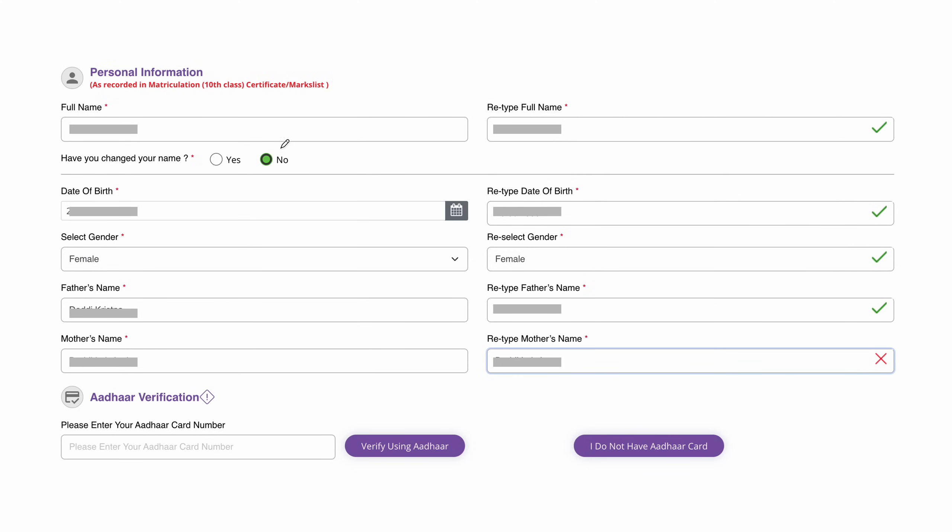
pyautogui.moveTo(293, 120); pyautogui.dragTo(320, 114)
pyautogui.moveTo(335, 83); pyautogui.dragTo(357, 71)
pyautogui.moveTo(255, 207); pyautogui.dragTo(283, 198)
pyautogui.moveTo(519, 212); pyautogui.dragTo(556, 198)
pyautogui.moveTo(200, 247); pyautogui.dragTo(235, 243)
pyautogui.moveTo(513, 257); pyautogui.dragTo(549, 248)
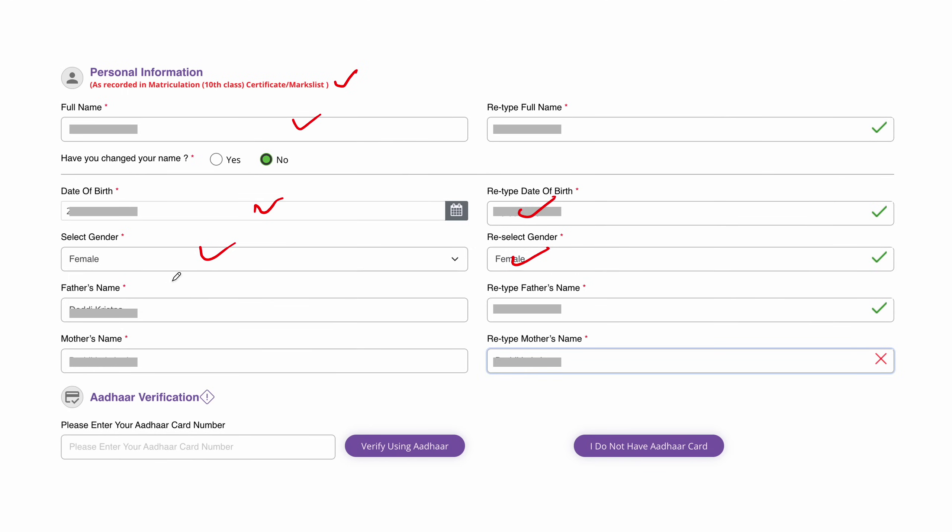
pyautogui.moveTo(182, 304)
pyautogui.mouseDown()
pyautogui.moveTo(188, 311)
pyautogui.moveTo(217, 296)
pyautogui.mouseUp()
pyautogui.moveTo(200, 343); pyautogui.dragTo(230, 338)
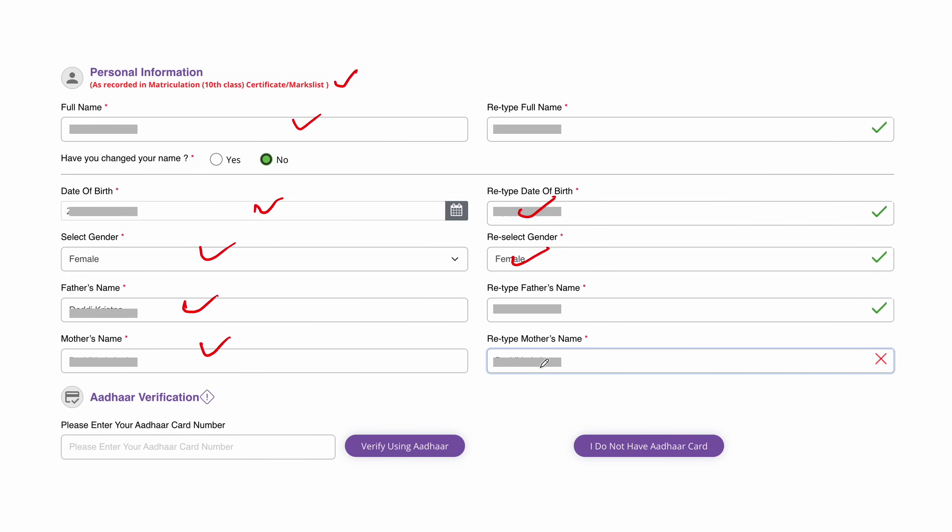
pyautogui.moveTo(172, 135)
pyautogui.mouseDown()
pyautogui.moveTo(89, 132)
pyautogui.moveTo(322, 179)
pyautogui.moveTo(138, 130)
pyautogui.mouseUp()
pyautogui.moveTo(270, 148)
pyautogui.mouseDown()
pyautogui.moveTo(276, 166)
pyautogui.moveTo(267, 147)
pyautogui.mouseUp()
pyautogui.moveTo(423, 56)
pyautogui.mouseDown()
pyautogui.moveTo(420, 36)
pyautogui.moveTo(448, 44)
pyautogui.moveTo(466, 33)
pyautogui.moveTo(488, 44)
pyautogui.moveTo(466, 77)
pyautogui.mouseUp()
pyautogui.moveTo(294, 146)
pyautogui.mouseDown()
pyautogui.moveTo(274, 144)
pyautogui.moveTo(259, 170)
pyautogui.moveTo(277, 164)
pyautogui.moveTo(255, 162)
pyautogui.moveTo(279, 173)
pyautogui.moveTo(261, 186)
pyautogui.moveTo(308, 166)
pyautogui.moveTo(298, 173)
pyautogui.mouseUp()
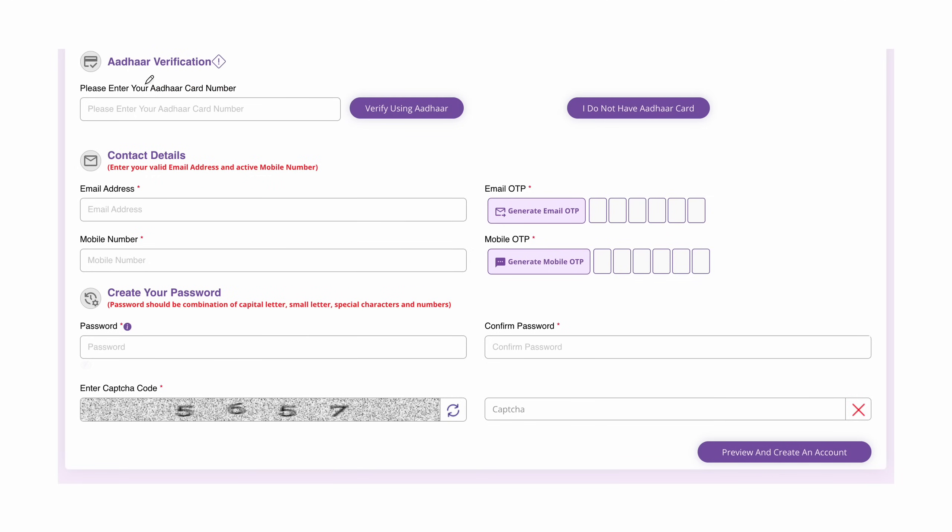
pyautogui.moveTo(231, 49); pyautogui.dragTo(259, 43)
pyautogui.moveTo(627, 82); pyautogui.dragTo(586, 79)
pyautogui.moveTo(224, 95); pyautogui.dragTo(245, 89)
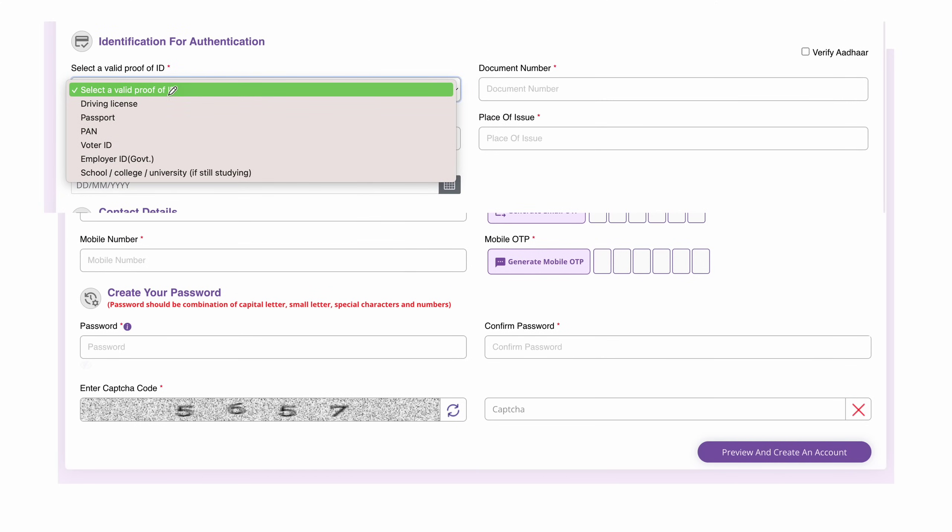
pyautogui.moveTo(135, 106); pyautogui.dragTo(158, 97)
pyautogui.moveTo(106, 131)
pyautogui.mouseDown()
pyautogui.moveTo(131, 112)
pyautogui.moveTo(135, 129)
pyautogui.moveTo(172, 146)
pyautogui.mouseUp()
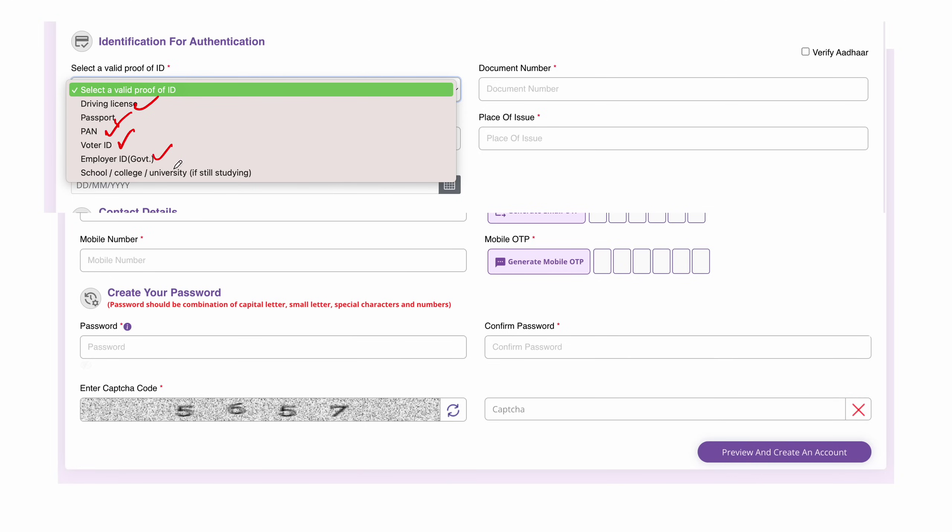
pyautogui.moveTo(255, 172); pyautogui.dragTo(277, 160)
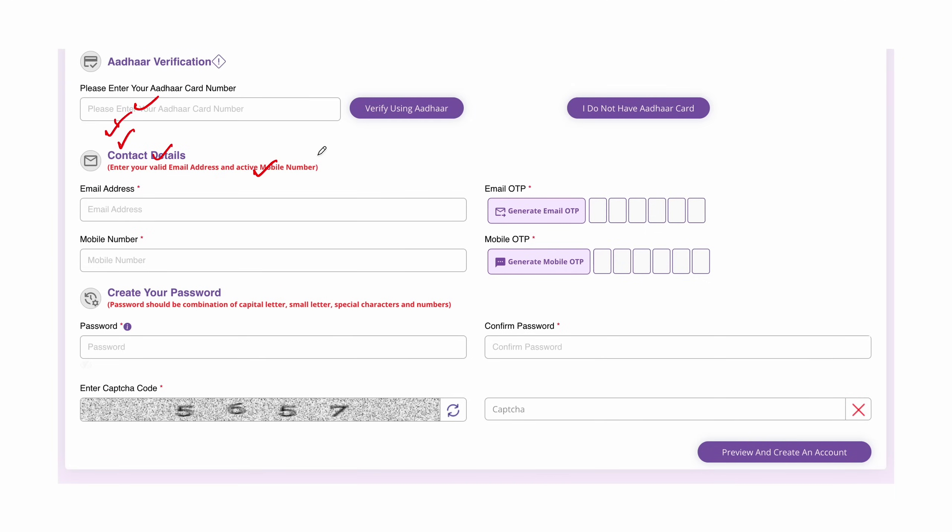
pyautogui.press('e')
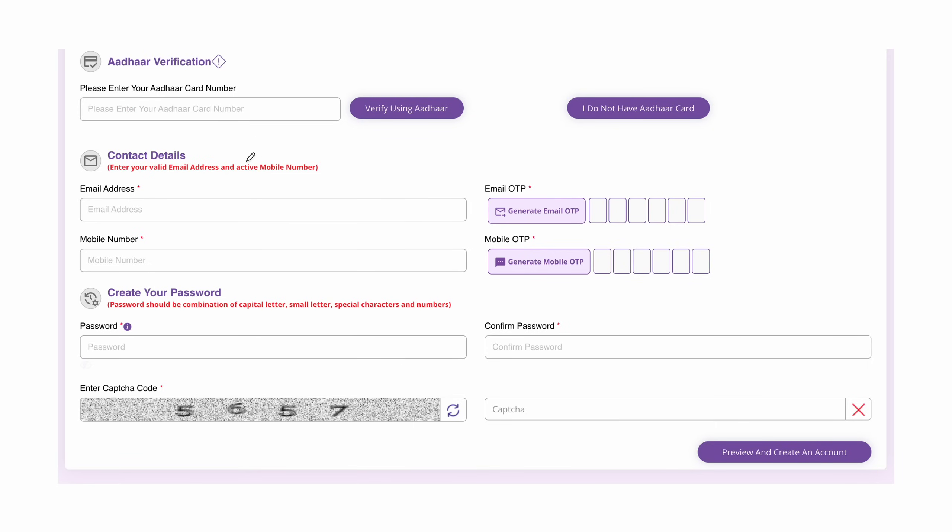
pyautogui.moveTo(207, 146)
pyautogui.mouseDown()
pyautogui.moveTo(220, 156)
pyautogui.moveTo(250, 140)
pyautogui.mouseUp()
pyautogui.moveTo(216, 207); pyautogui.dragTo(248, 195)
pyautogui.moveTo(214, 255); pyautogui.dragTo(243, 250)
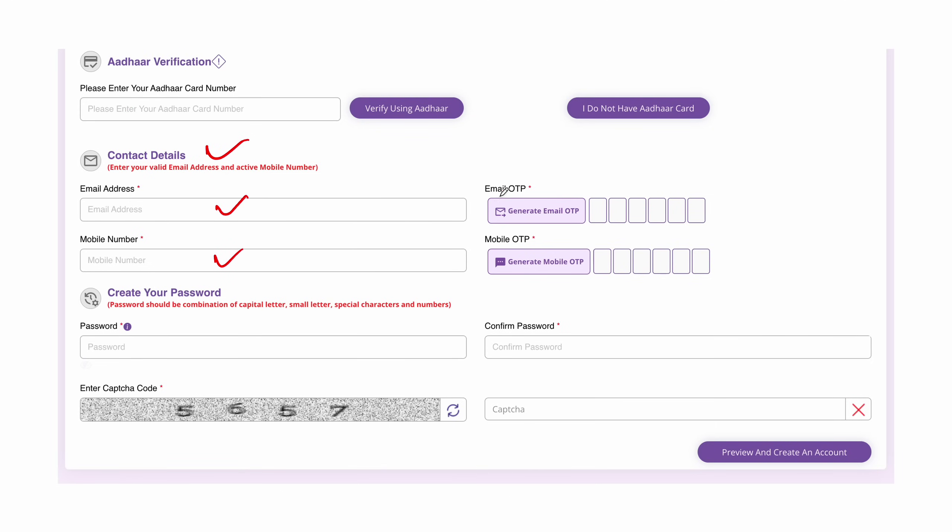
pyautogui.moveTo(549, 200)
pyautogui.mouseDown()
pyautogui.moveTo(504, 232)
pyautogui.moveTo(509, 196)
pyautogui.mouseUp()
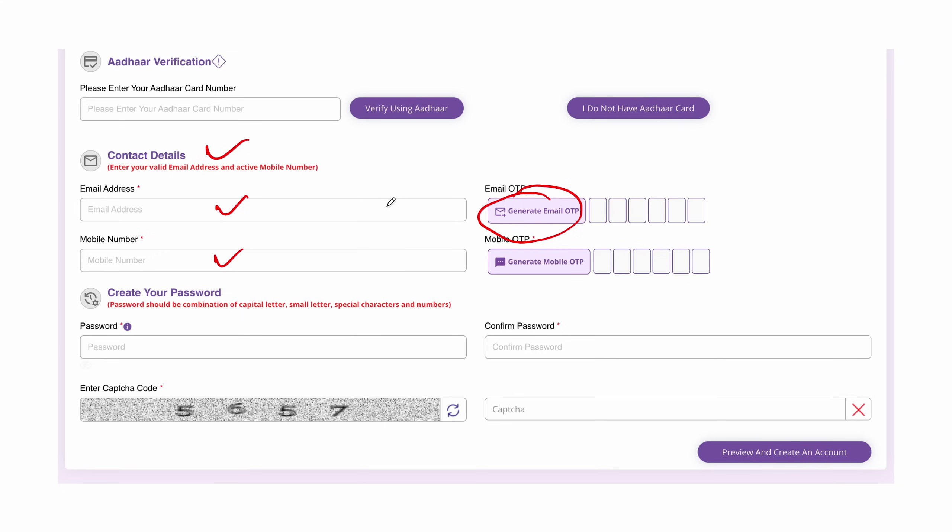
pyautogui.moveTo(636, 180)
pyautogui.mouseDown()
pyautogui.moveTo(574, 195)
pyautogui.moveTo(737, 195)
pyautogui.moveTo(608, 195)
pyautogui.mouseUp()
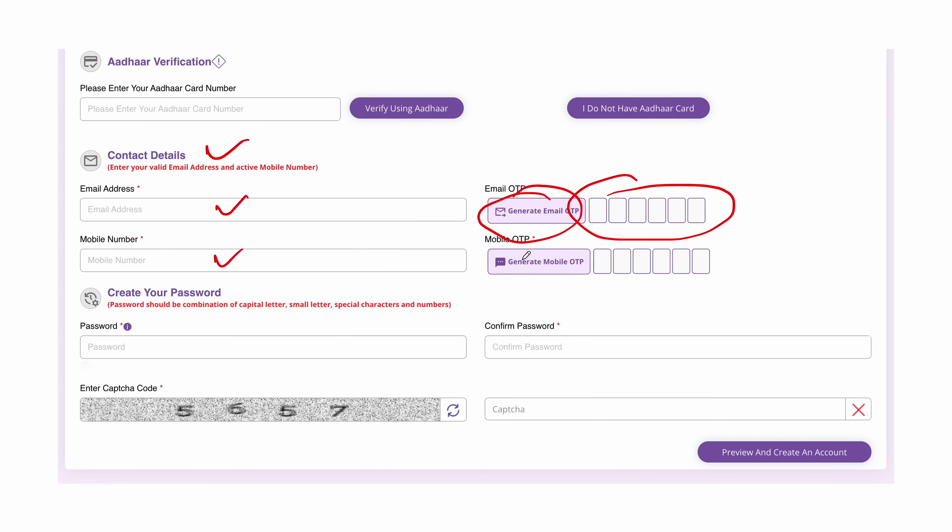
pyautogui.moveTo(665, 241)
pyautogui.mouseDown()
pyautogui.moveTo(614, 283)
pyautogui.moveTo(647, 224)
pyautogui.moveTo(597, 237)
pyautogui.mouseUp()
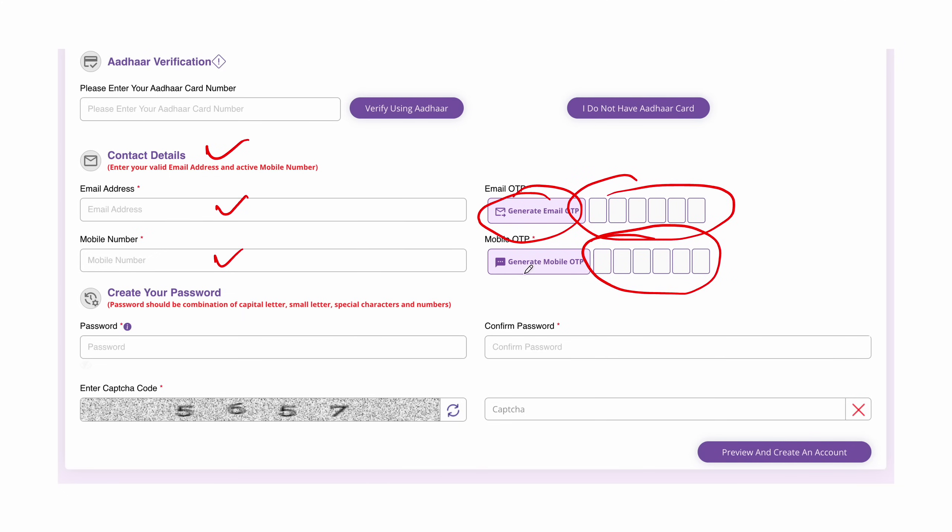
pyautogui.moveTo(230, 334); pyautogui.dragTo(262, 327)
pyautogui.moveTo(216, 370); pyautogui.dragTo(254, 361)
pyautogui.moveTo(534, 349); pyautogui.dragTo(554, 353)
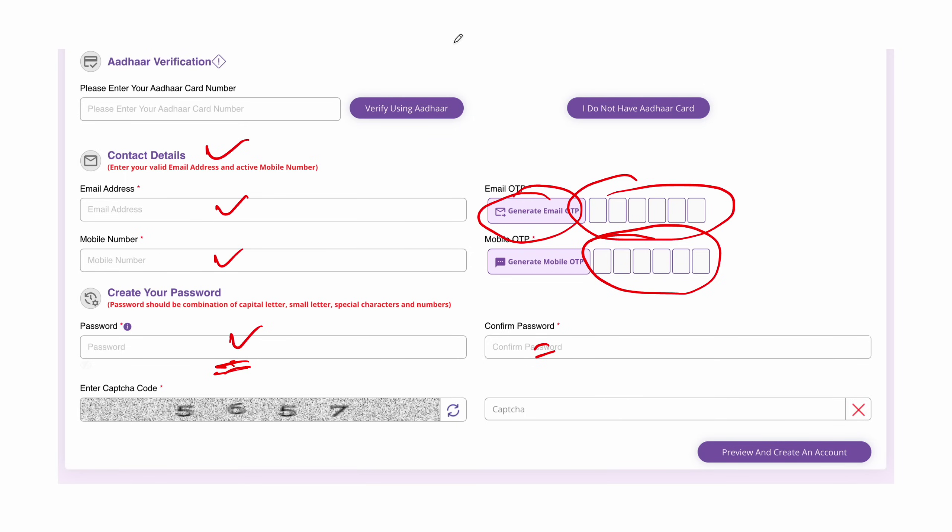
pyautogui.moveTo(448, 33)
pyautogui.mouseDown()
pyautogui.moveTo(436, 56)
pyautogui.moveTo(471, 31)
pyautogui.moveTo(498, 38)
pyautogui.mouseUp()
pyautogui.moveTo(484, 30)
pyautogui.mouseDown()
pyautogui.moveTo(497, 28)
pyautogui.moveTo(515, 75)
pyautogui.moveTo(555, 52)
pyautogui.moveTo(548, 60)
pyautogui.moveTo(559, 75)
pyautogui.moveTo(569, 44)
pyautogui.moveTo(572, 58)
pyautogui.mouseUp()
pyautogui.moveTo(581, 42)
pyautogui.mouseDown()
pyautogui.moveTo(614, 30)
pyautogui.moveTo(621, 40)
pyautogui.mouseUp()
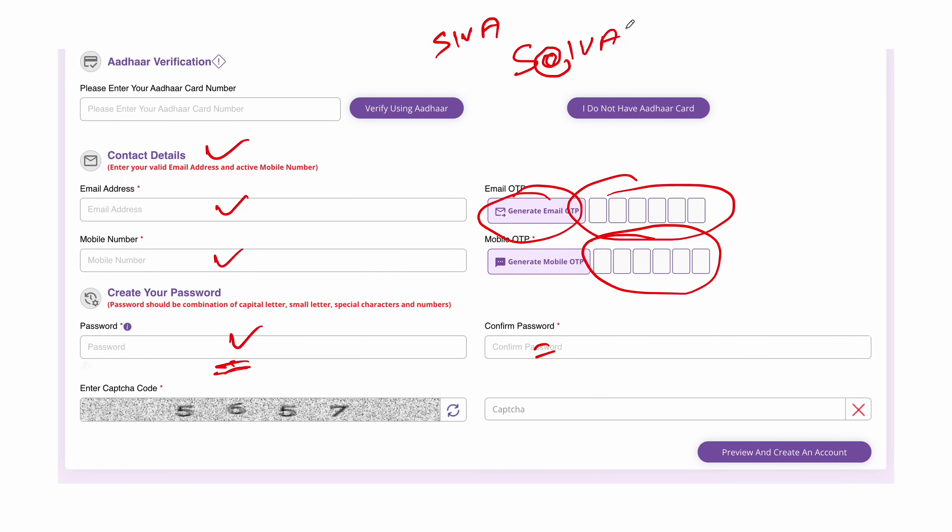
pyautogui.moveTo(631, 23)
pyautogui.mouseDown()
pyautogui.moveTo(621, 30)
pyautogui.moveTo(634, 19)
pyautogui.moveTo(632, 50)
pyautogui.mouseUp()
pyautogui.moveTo(650, 17); pyautogui.dragTo(638, 44)
pyautogui.moveTo(541, 93); pyautogui.dragTo(633, 69)
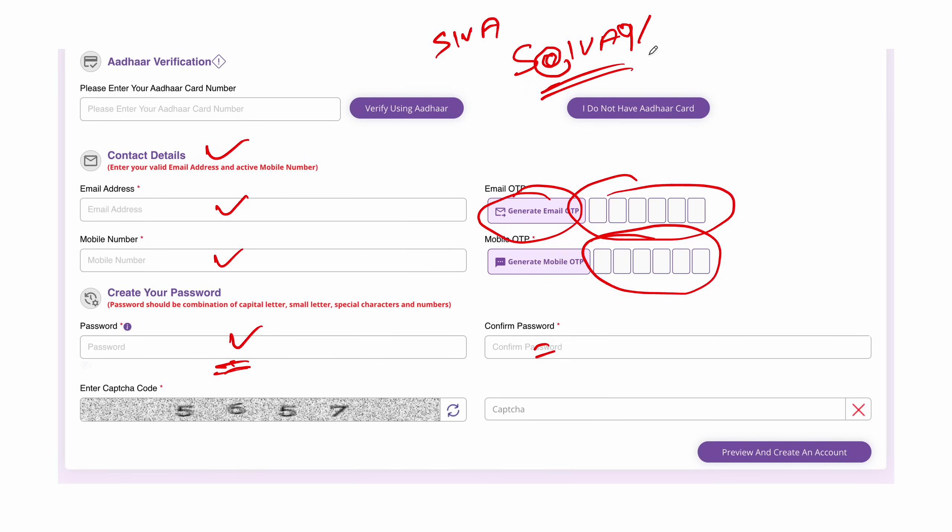
pyautogui.moveTo(634, 7)
pyautogui.mouseDown()
pyautogui.moveTo(587, 11)
pyautogui.moveTo(554, 32)
pyautogui.mouseUp()
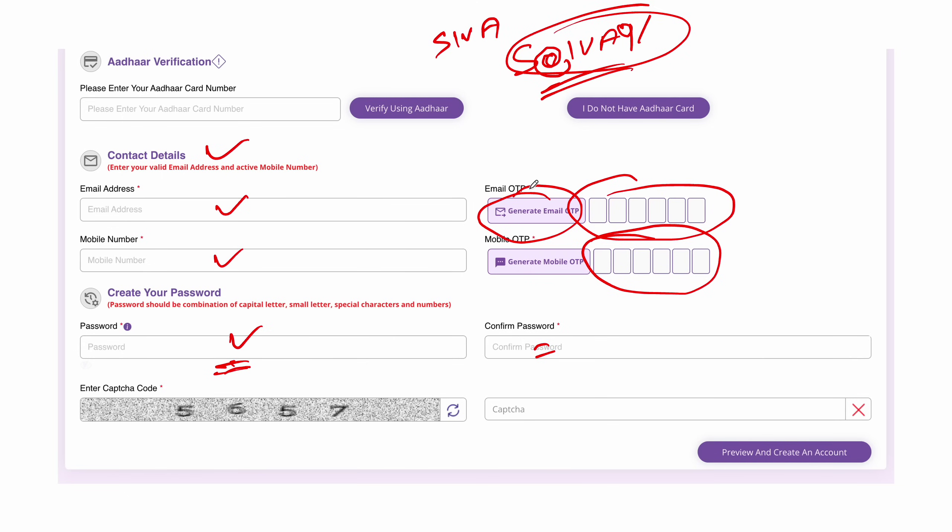
pyautogui.moveTo(329, 345); pyautogui.dragTo(368, 332)
pyautogui.moveTo(574, 319)
pyautogui.mouseDown()
pyautogui.moveTo(472, 337)
pyautogui.moveTo(596, 345)
pyautogui.mouseUp()
pyautogui.moveTo(317, 342); pyautogui.dragTo(368, 330)
pyautogui.moveTo(545, 307); pyautogui.dragTo(502, 377)
pyautogui.moveTo(508, 331); pyautogui.dragTo(485, 363)
pyautogui.moveTo(299, 389)
pyautogui.mouseDown()
pyautogui.moveTo(204, 429)
pyautogui.moveTo(247, 396)
pyautogui.mouseUp()
pyautogui.moveTo(558, 378); pyautogui.dragTo(493, 397)
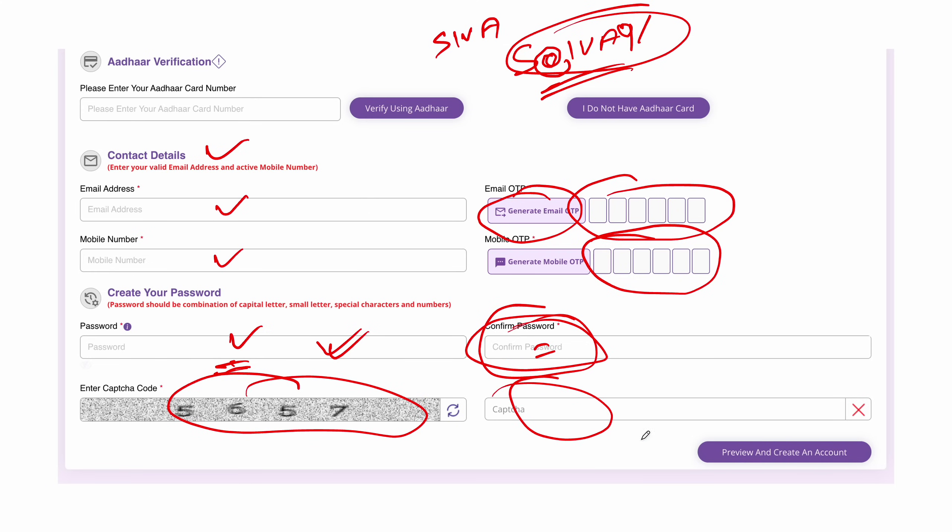
pyautogui.moveTo(802, 435)
pyautogui.mouseDown()
pyautogui.moveTo(709, 458)
pyautogui.moveTo(857, 447)
pyautogui.moveTo(808, 463)
pyautogui.mouseUp()
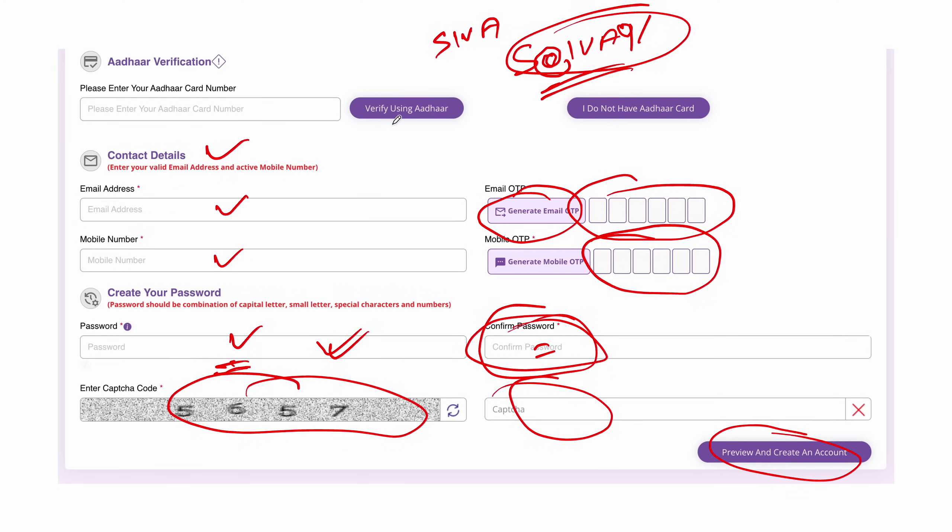
pyautogui.press('e')
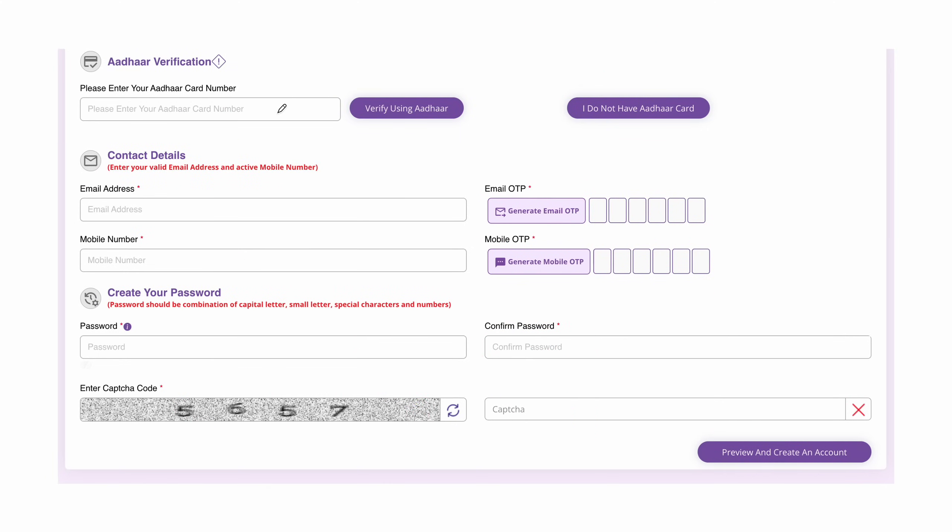
pyautogui.moveTo(242, 112); pyautogui.dragTo(277, 92)
pyautogui.moveTo(407, 90)
pyautogui.mouseDown()
pyautogui.moveTo(376, 87)
pyautogui.moveTo(457, 125)
pyautogui.moveTo(453, 95)
pyautogui.mouseUp()
pyautogui.moveTo(393, 124)
pyautogui.mouseDown()
pyautogui.moveTo(369, 137)
pyautogui.moveTo(403, 131)
pyautogui.mouseUp()
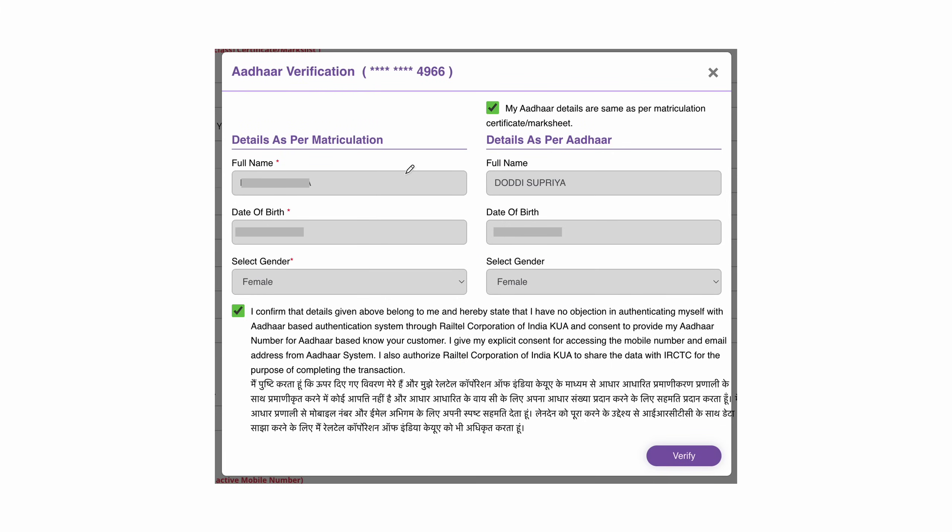
pyautogui.moveTo(409, 163)
pyautogui.mouseDown()
pyautogui.moveTo(424, 175)
pyautogui.moveTo(398, 299)
pyautogui.mouseUp()
pyautogui.moveTo(647, 145)
pyautogui.mouseDown()
pyautogui.moveTo(656, 188)
pyautogui.moveTo(647, 321)
pyautogui.mouseUp()
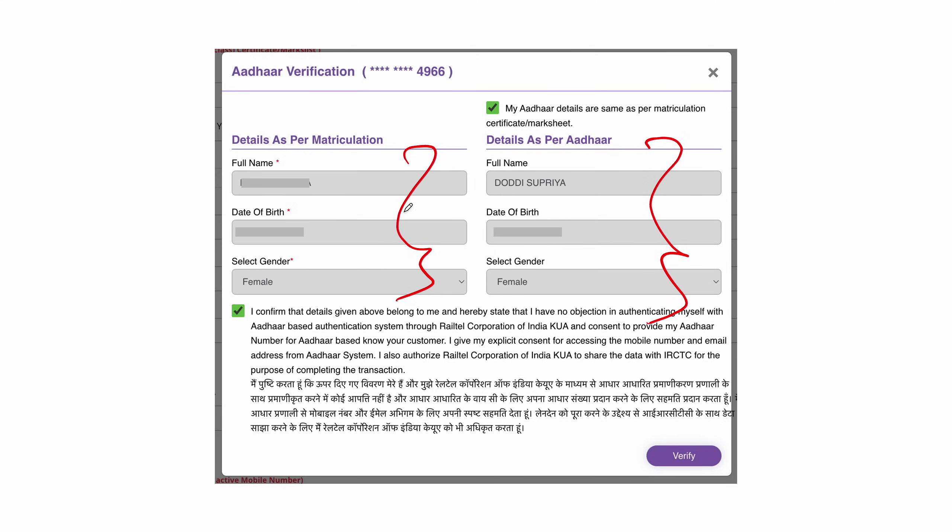
pyautogui.moveTo(489, 91)
pyautogui.mouseDown()
pyautogui.moveTo(515, 110)
pyautogui.moveTo(494, 94)
pyautogui.mouseUp()
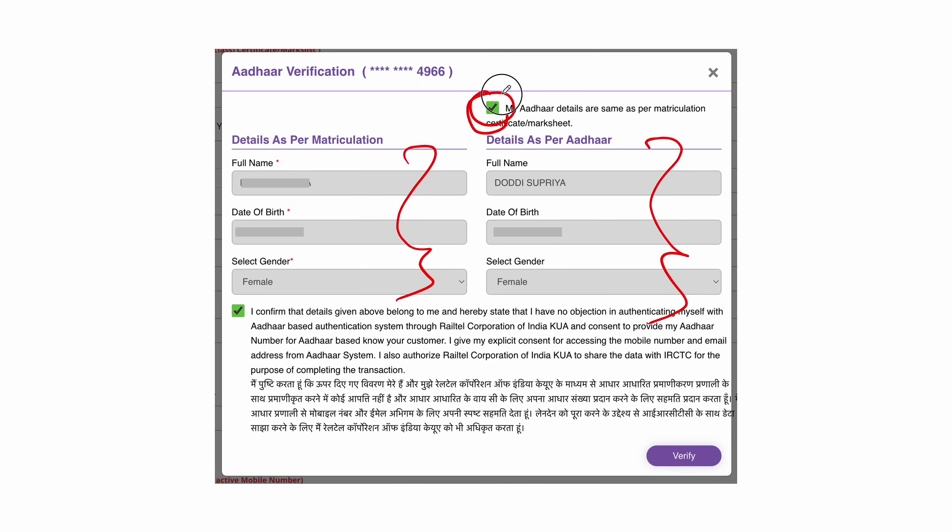
pyautogui.click(685, 451)
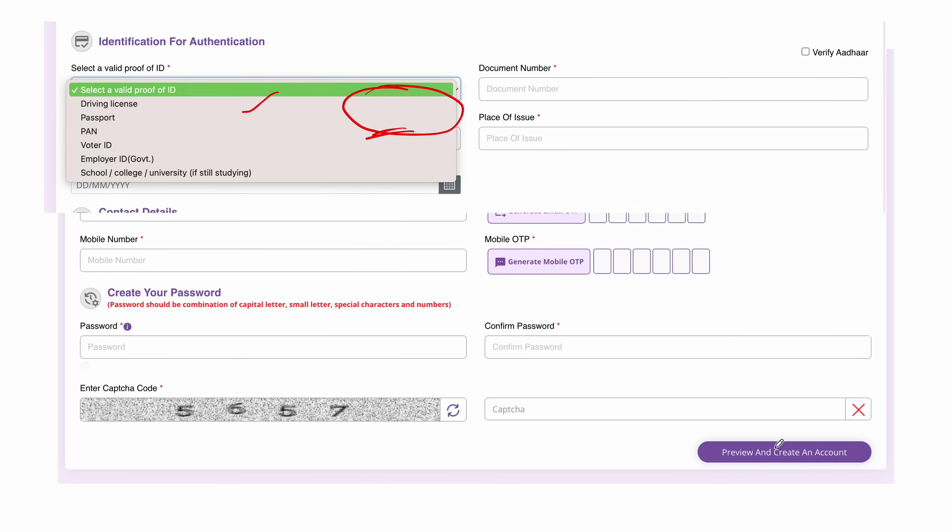
pyautogui.moveTo(781, 440)
pyautogui.mouseDown()
pyautogui.moveTo(870, 474)
pyautogui.moveTo(721, 431)
pyautogui.mouseUp()
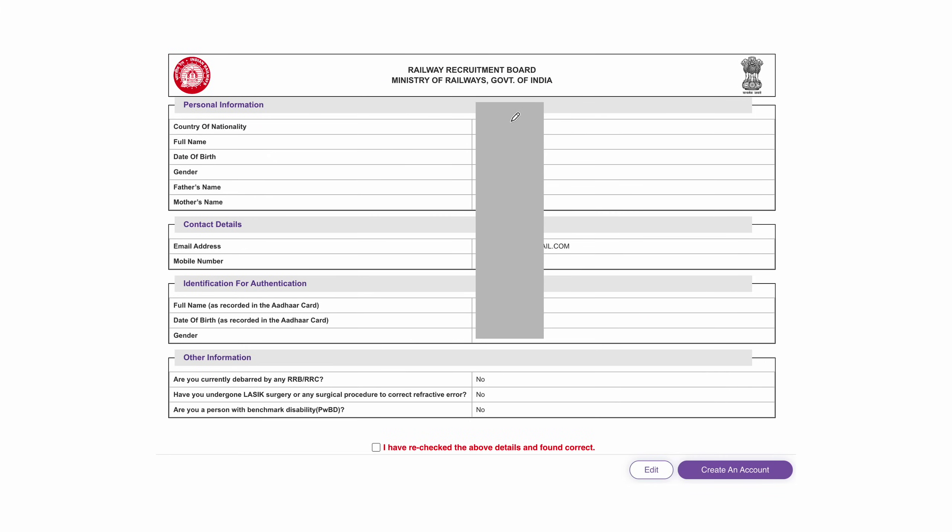
pyautogui.moveTo(837, 79)
pyautogui.mouseDown()
pyautogui.moveTo(849, 218)
pyautogui.moveTo(791, 336)
pyautogui.mouseUp()
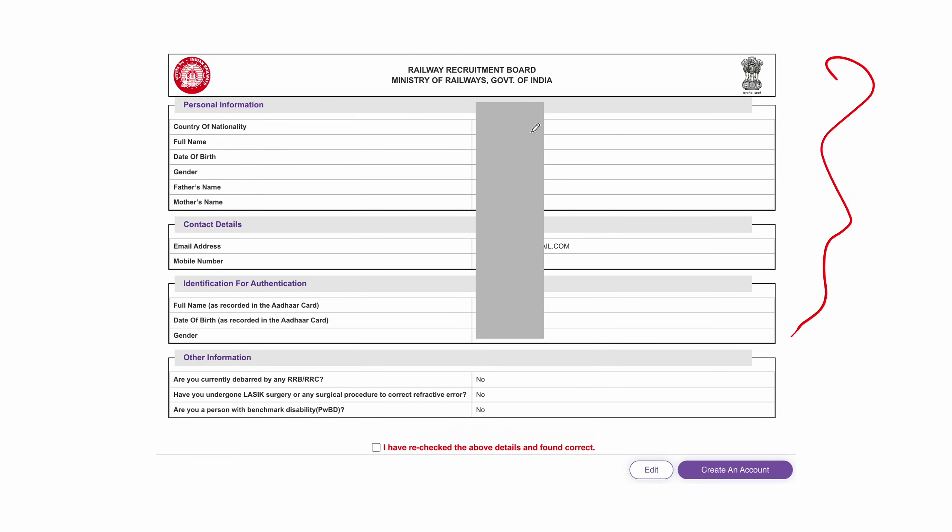
pyautogui.moveTo(635, 119)
pyautogui.mouseDown()
pyautogui.moveTo(643, 176)
pyautogui.moveTo(617, 341)
pyautogui.mouseUp()
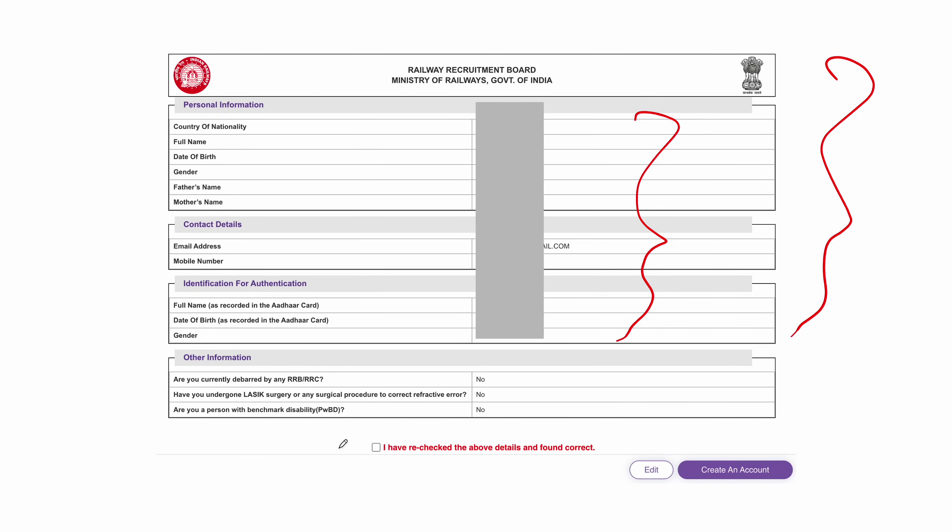
pyautogui.moveTo(369, 438)
pyautogui.mouseDown()
pyautogui.moveTo(363, 458)
pyautogui.moveTo(401, 427)
pyautogui.moveTo(362, 438)
pyautogui.moveTo(401, 428)
pyautogui.mouseUp()
pyautogui.moveTo(443, 475); pyautogui.dragTo(485, 469)
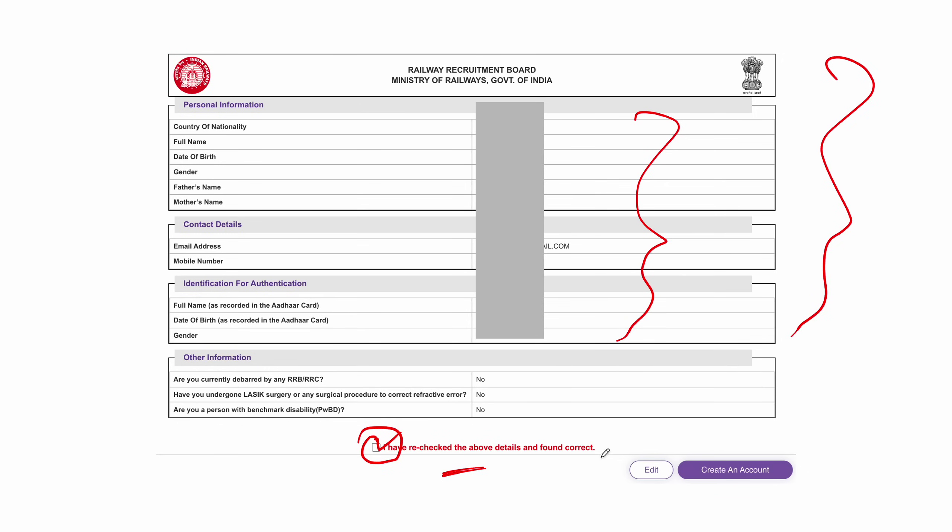
pyautogui.moveTo(656, 454)
pyautogui.mouseDown()
pyautogui.moveTo(618, 477)
pyautogui.moveTo(667, 453)
pyautogui.moveTo(641, 464)
pyautogui.mouseUp()
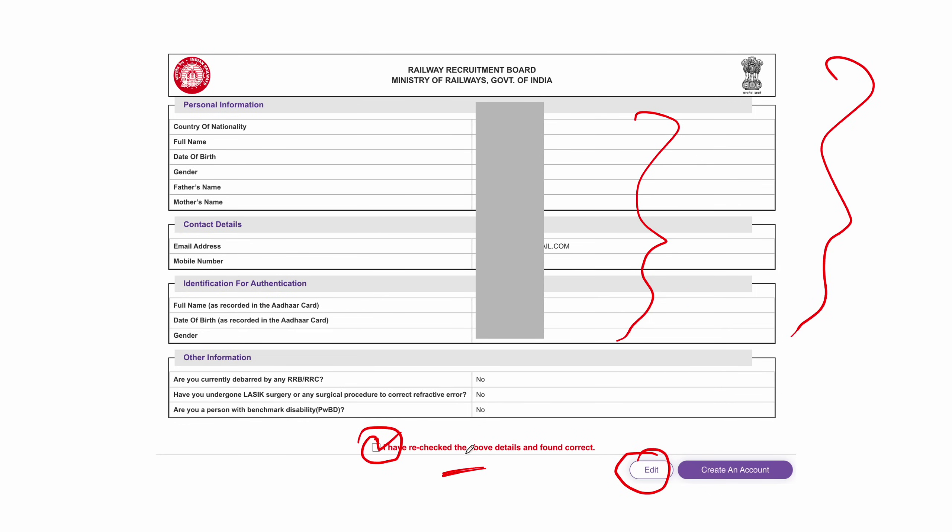
pyautogui.moveTo(375, 445); pyautogui.dragTo(401, 433)
pyautogui.moveTo(772, 451); pyautogui.dragTo(737, 445)
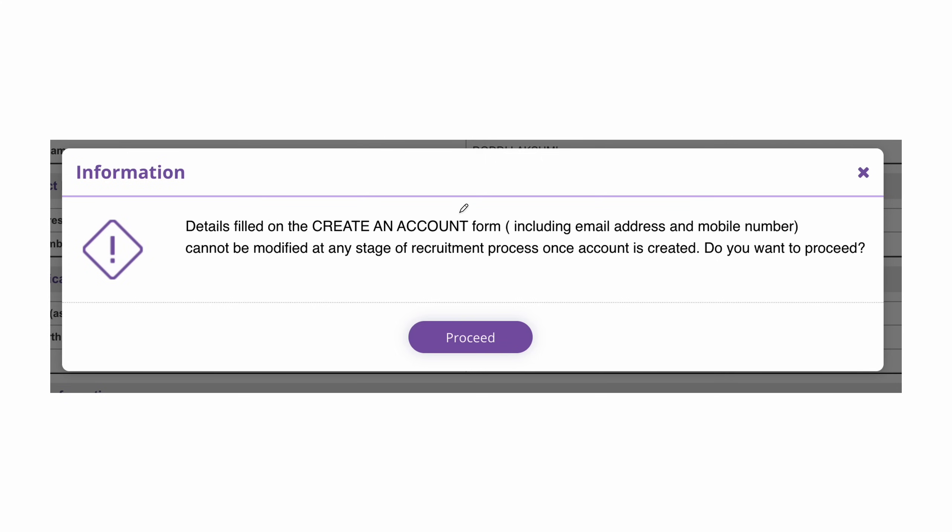
pyautogui.moveTo(378, 201)
pyautogui.mouseDown()
pyautogui.moveTo(314, 196)
pyautogui.moveTo(431, 191)
pyautogui.moveTo(322, 201)
pyautogui.mouseUp()
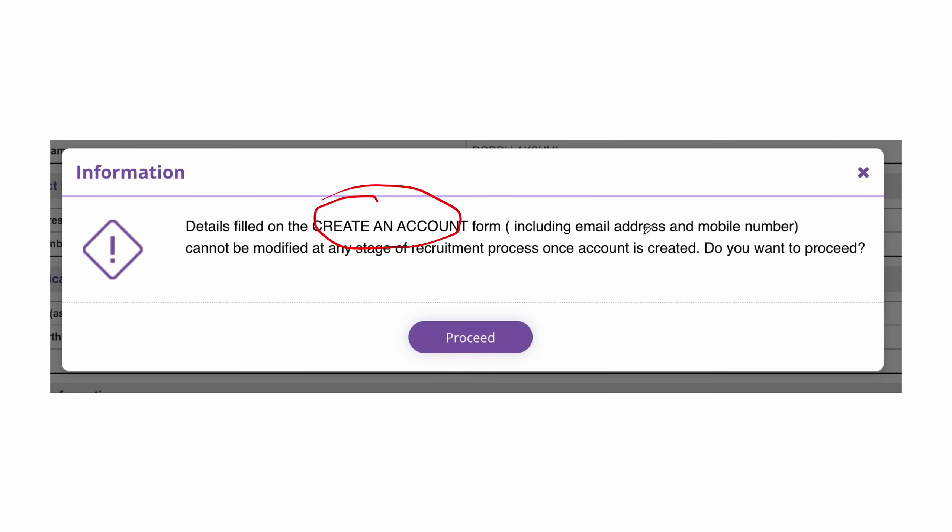
pyautogui.moveTo(342, 280); pyautogui.dragTo(367, 275)
pyautogui.moveTo(350, 290); pyautogui.dragTo(368, 285)
pyautogui.moveTo(574, 189); pyautogui.dragTo(602, 181)
pyautogui.moveTo(485, 311)
pyautogui.mouseDown()
pyautogui.moveTo(436, 310)
pyautogui.moveTo(424, 321)
pyautogui.mouseUp()
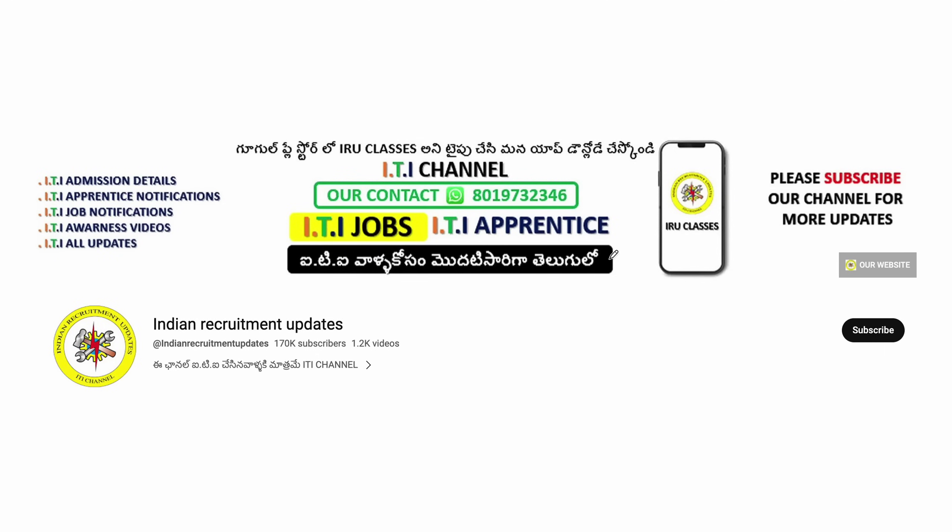
pyautogui.moveTo(355, 324); pyautogui.dragTo(389, 311)
pyautogui.moveTo(519, 170); pyautogui.dragTo(545, 154)
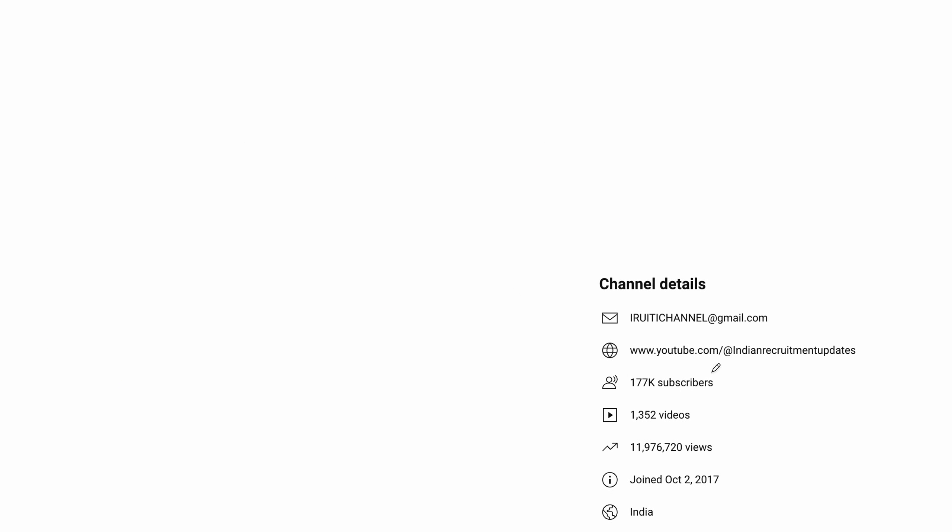
pyautogui.moveTo(691, 469)
pyautogui.mouseDown()
pyautogui.moveTo(603, 456)
pyautogui.moveTo(714, 462)
pyautogui.moveTo(648, 464)
pyautogui.mouseUp()
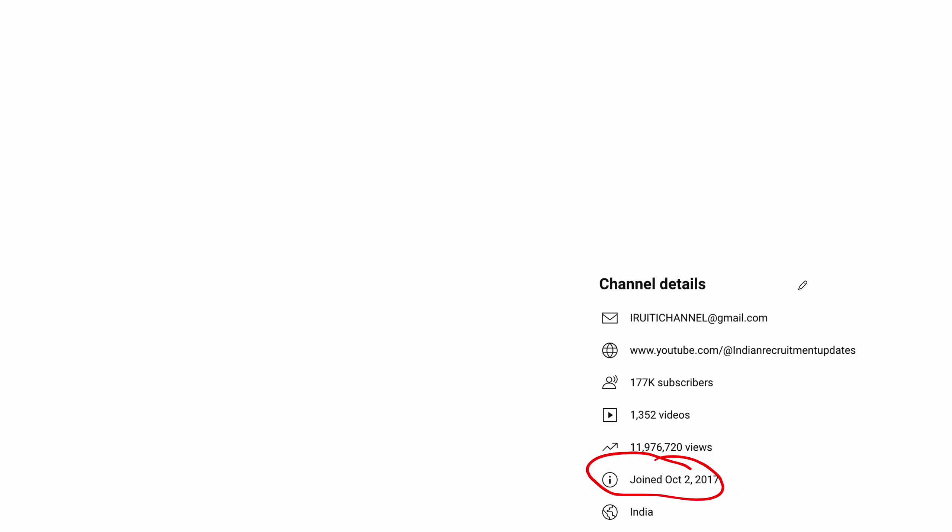
pyautogui.moveTo(775, 270); pyautogui.dragTo(789, 291)
pyautogui.moveTo(779, 261)
pyautogui.mouseDown()
pyautogui.moveTo(773, 299)
pyautogui.moveTo(747, 271)
pyautogui.mouseUp()
pyautogui.moveTo(841, 292); pyautogui.dragTo(834, 318)
pyautogui.moveTo(822, 295)
pyautogui.mouseDown()
pyautogui.moveTo(833, 291)
pyautogui.moveTo(841, 313)
pyautogui.moveTo(805, 313)
pyautogui.mouseUp()
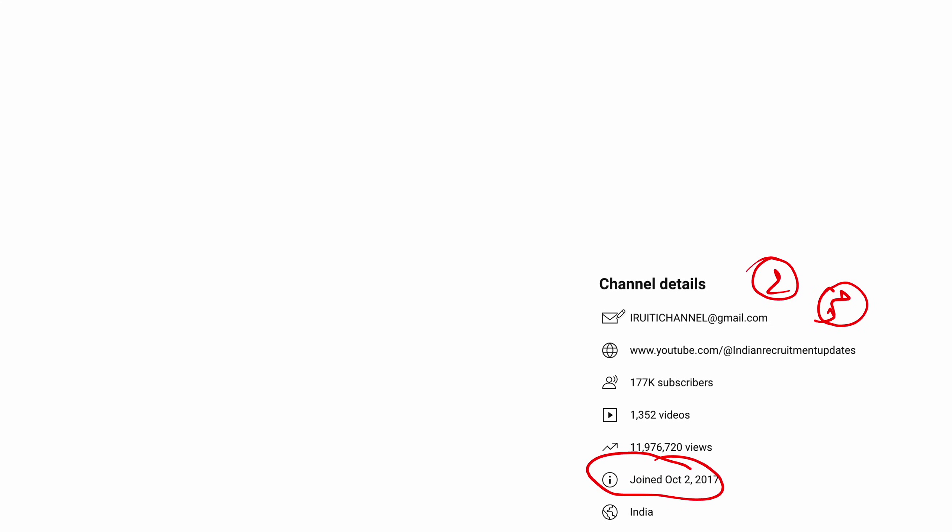
pyautogui.moveTo(726, 472)
pyautogui.mouseDown()
pyautogui.moveTo(743, 466)
pyautogui.moveTo(745, 483)
pyautogui.mouseUp()
pyautogui.moveTo(740, 419)
pyautogui.mouseDown()
pyautogui.moveTo(746, 429)
pyautogui.moveTo(801, 412)
pyautogui.moveTo(810, 436)
pyautogui.mouseUp()
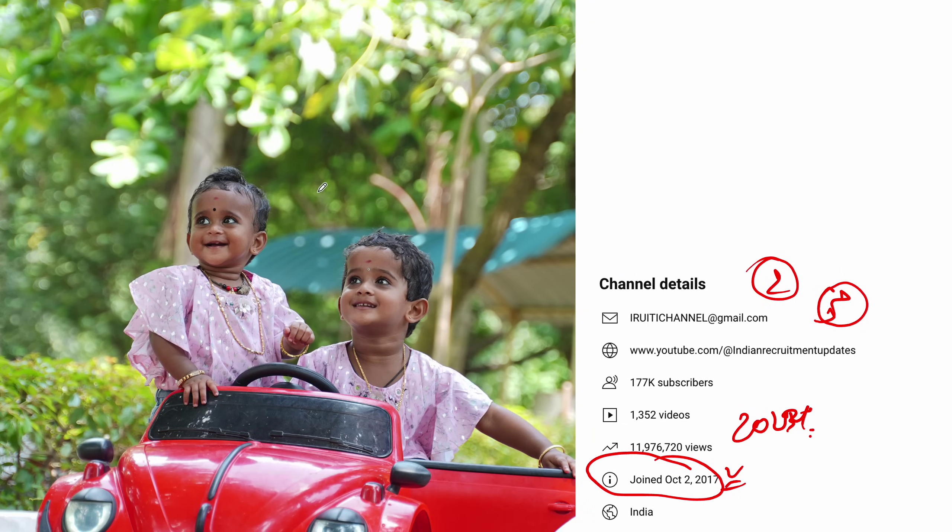
pyautogui.moveTo(423, 340); pyautogui.dragTo(463, 313)
pyautogui.moveTo(266, 251); pyautogui.dragTo(304, 241)
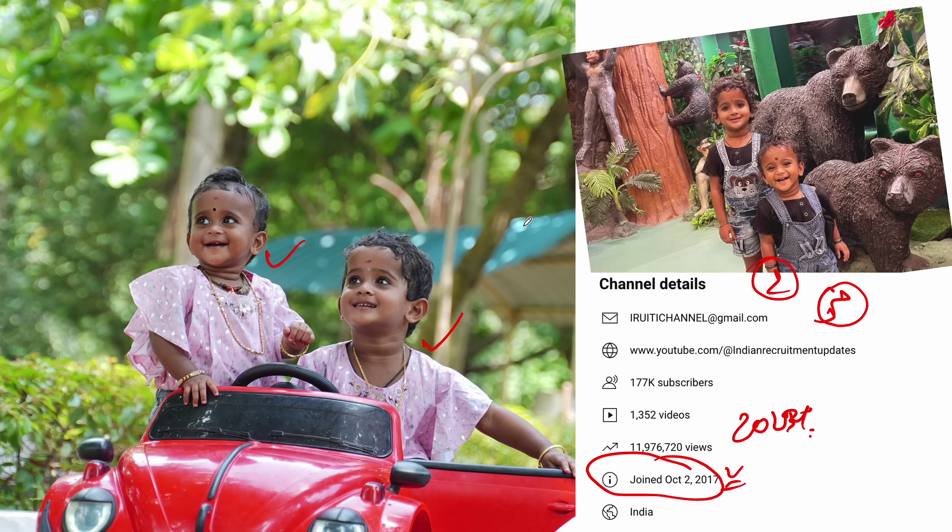
pyautogui.moveTo(760, 220)
pyautogui.mouseDown()
pyautogui.moveTo(739, 224)
pyautogui.moveTo(763, 227)
pyautogui.mouseUp()
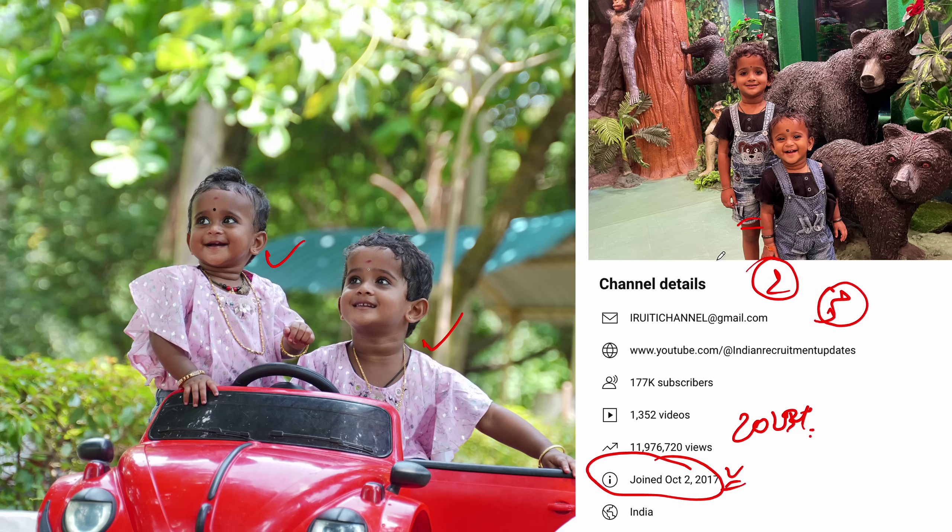
pyautogui.moveTo(831, 328)
pyautogui.mouseDown()
pyautogui.moveTo(822, 414)
pyautogui.moveTo(790, 452)
pyautogui.mouseUp()
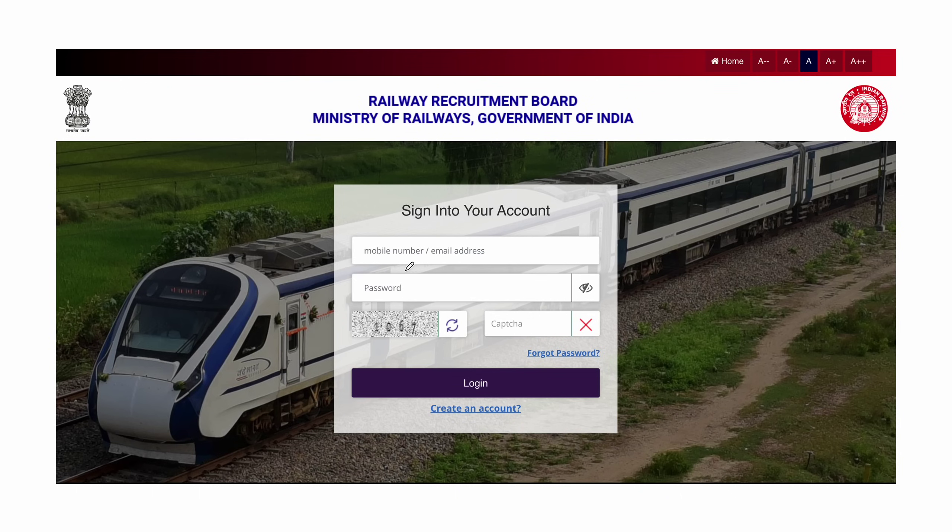
pyautogui.moveTo(492, 244); pyautogui.dragTo(518, 238)
pyautogui.moveTo(408, 227)
pyautogui.mouseDown()
pyautogui.moveTo(380, 223)
pyautogui.moveTo(385, 235)
pyautogui.mouseUp()
pyautogui.moveTo(407, 270)
pyautogui.mouseDown()
pyautogui.moveTo(452, 287)
pyautogui.moveTo(374, 276)
pyautogui.mouseUp()
pyautogui.moveTo(535, 304)
pyautogui.mouseDown()
pyautogui.moveTo(492, 340)
pyautogui.moveTo(524, 301)
pyautogui.mouseUp()
pyautogui.moveTo(487, 369)
pyautogui.mouseDown()
pyautogui.moveTo(511, 389)
pyautogui.moveTo(453, 368)
pyautogui.moveTo(510, 395)
pyautogui.moveTo(538, 370)
pyautogui.mouseUp()
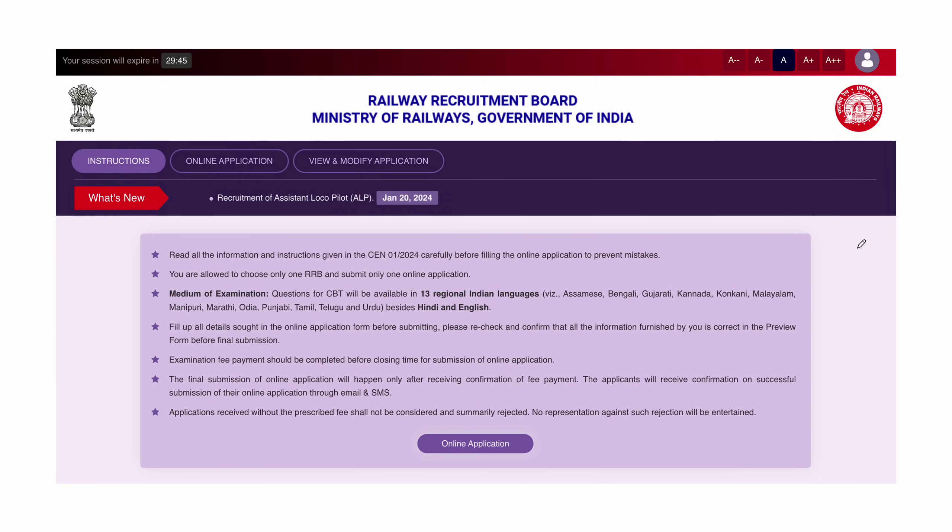
pyautogui.moveTo(843, 233)
pyautogui.mouseDown()
pyautogui.moveTo(835, 340)
pyautogui.moveTo(797, 443)
pyautogui.mouseUp()
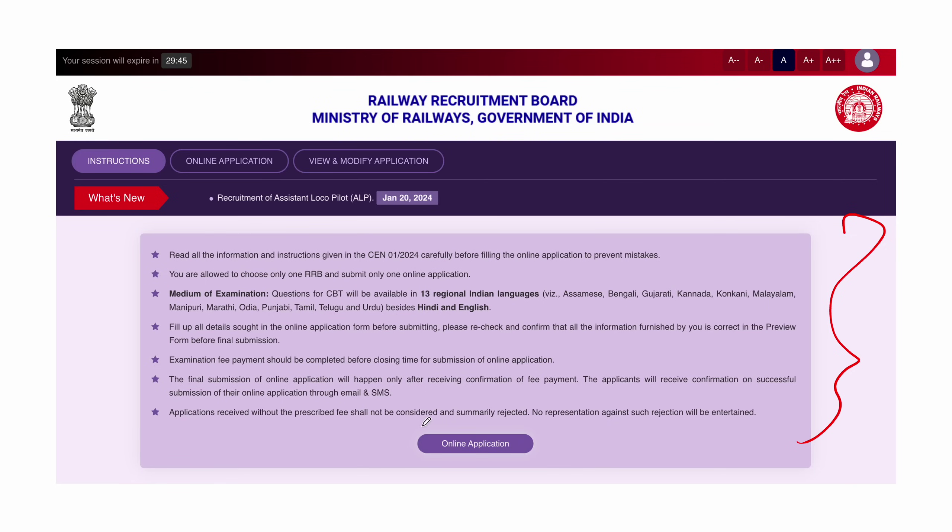
pyautogui.moveTo(460, 423)
pyautogui.mouseDown()
pyautogui.moveTo(518, 440)
pyautogui.moveTo(397, 439)
pyautogui.mouseUp()
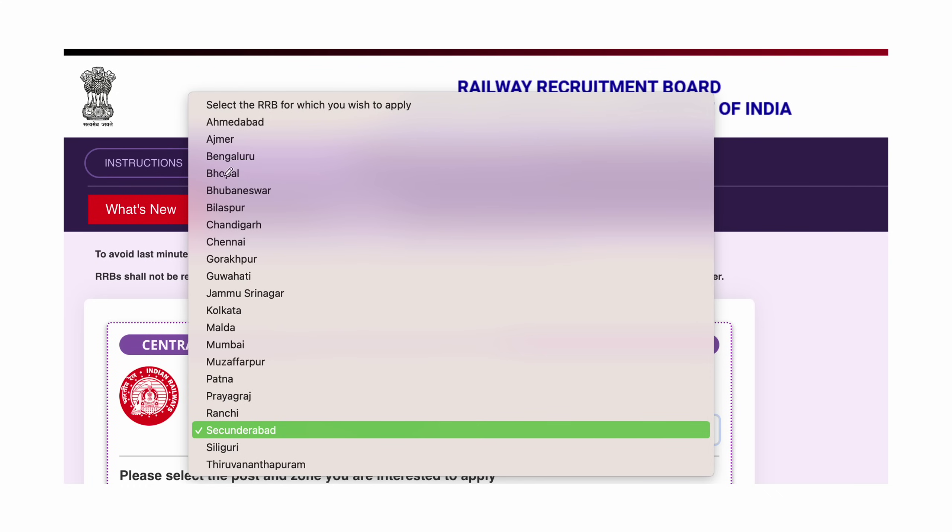
pyautogui.moveTo(416, 103); pyautogui.dragTo(436, 92)
pyautogui.moveTo(385, 119); pyautogui.dragTo(396, 129)
pyautogui.moveTo(232, 426)
pyautogui.mouseDown()
pyautogui.moveTo(175, 447)
pyautogui.moveTo(223, 412)
pyautogui.mouseUp()
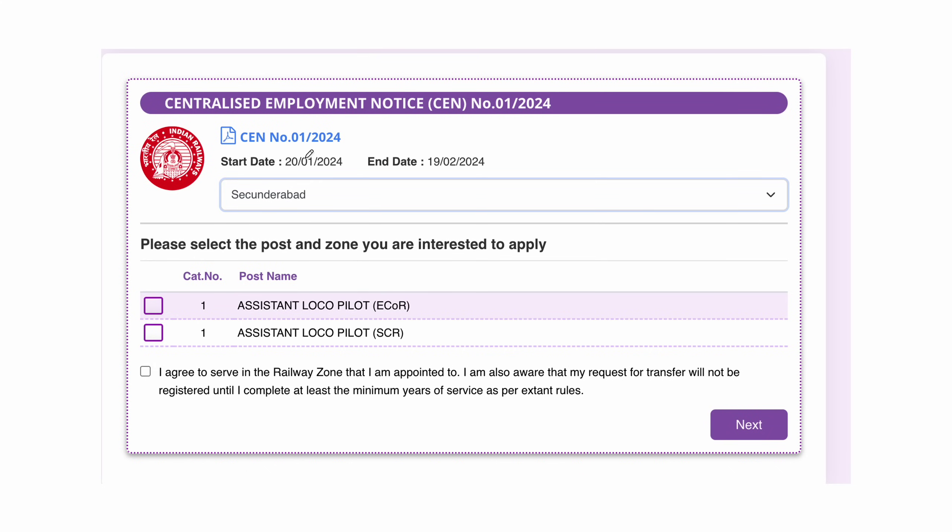
pyautogui.moveTo(301, 173)
pyautogui.mouseDown()
pyautogui.moveTo(261, 176)
pyautogui.moveTo(334, 202)
pyautogui.moveTo(263, 180)
pyautogui.mouseUp()
pyautogui.moveTo(427, 295); pyautogui.dragTo(458, 288)
pyautogui.moveTo(412, 329); pyautogui.dragTo(431, 325)
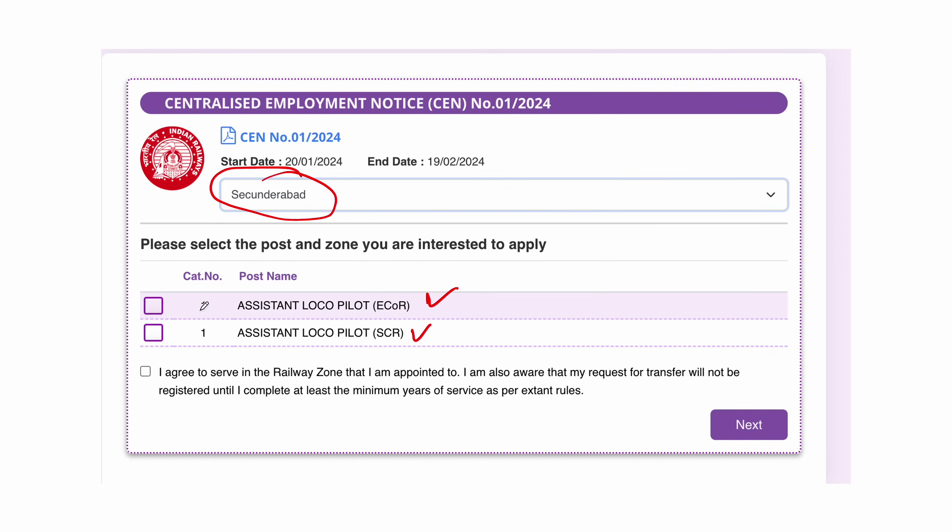
pyautogui.moveTo(148, 303); pyautogui.dragTo(165, 293)
pyautogui.moveTo(148, 329); pyautogui.dragTo(169, 320)
pyautogui.moveTo(294, 169)
pyautogui.mouseDown()
pyautogui.moveTo(216, 185)
pyautogui.moveTo(300, 196)
pyautogui.mouseUp()
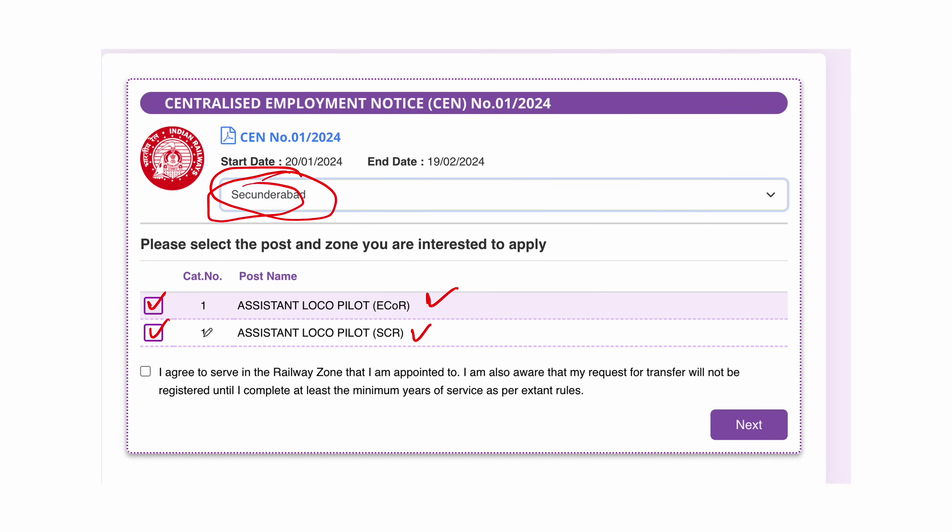
pyautogui.moveTo(138, 364); pyautogui.dragTo(160, 359)
pyautogui.moveTo(710, 413); pyautogui.dragTo(764, 447)
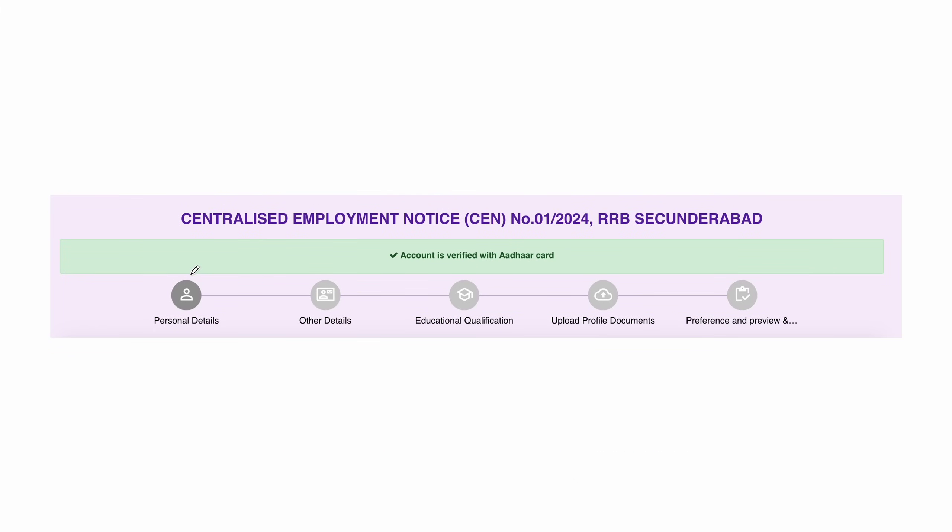
pyautogui.moveTo(191, 272); pyautogui.dragTo(239, 253)
pyautogui.moveTo(330, 267); pyautogui.dragTo(367, 261)
pyautogui.moveTo(470, 274); pyautogui.dragTo(516, 265)
pyautogui.moveTo(610, 272)
pyautogui.mouseDown()
pyautogui.moveTo(620, 287)
pyautogui.moveTo(657, 267)
pyautogui.mouseUp()
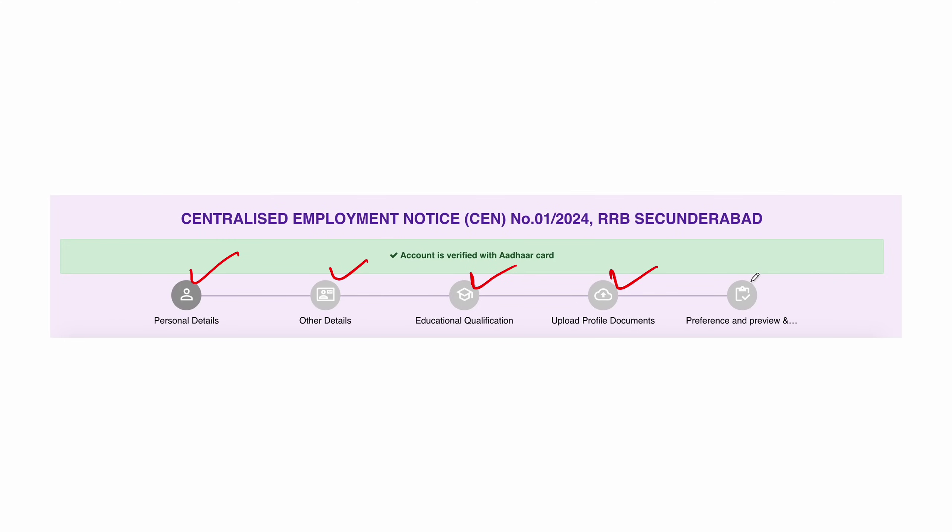
pyautogui.moveTo(751, 272); pyautogui.dragTo(795, 267)
pyautogui.moveTo(745, 350); pyautogui.dragTo(735, 344)
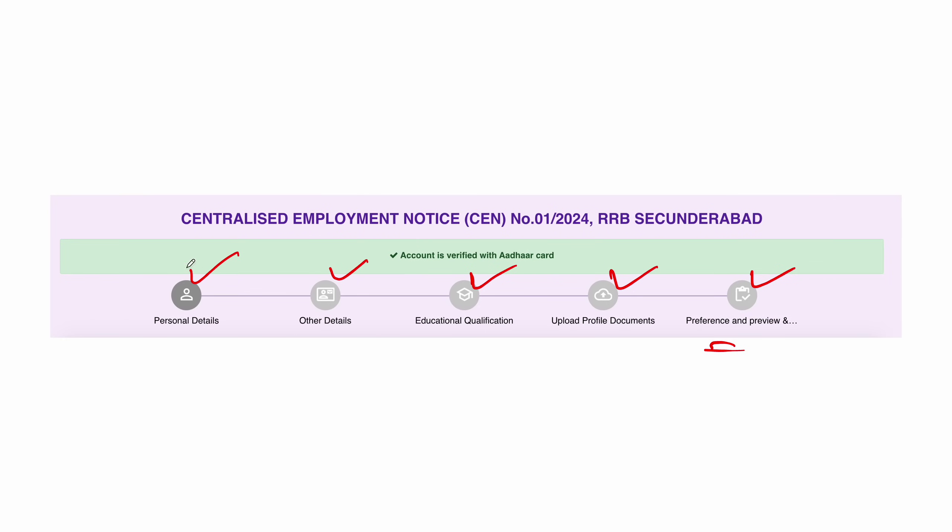
pyautogui.moveTo(190, 261); pyautogui.dragTo(131, 276)
pyautogui.moveTo(131, 276); pyautogui.dragTo(213, 259)
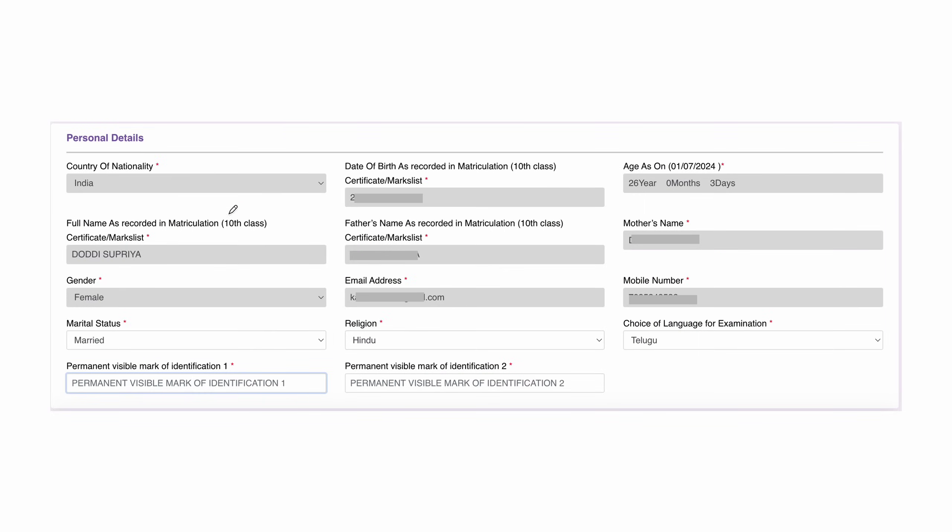
pyautogui.moveTo(149, 124)
pyautogui.mouseDown()
pyautogui.moveTo(158, 133)
pyautogui.moveTo(189, 112)
pyautogui.mouseUp()
pyautogui.moveTo(128, 311)
pyautogui.mouseDown()
pyautogui.moveTo(41, 351)
pyautogui.moveTo(164, 329)
pyautogui.mouseUp()
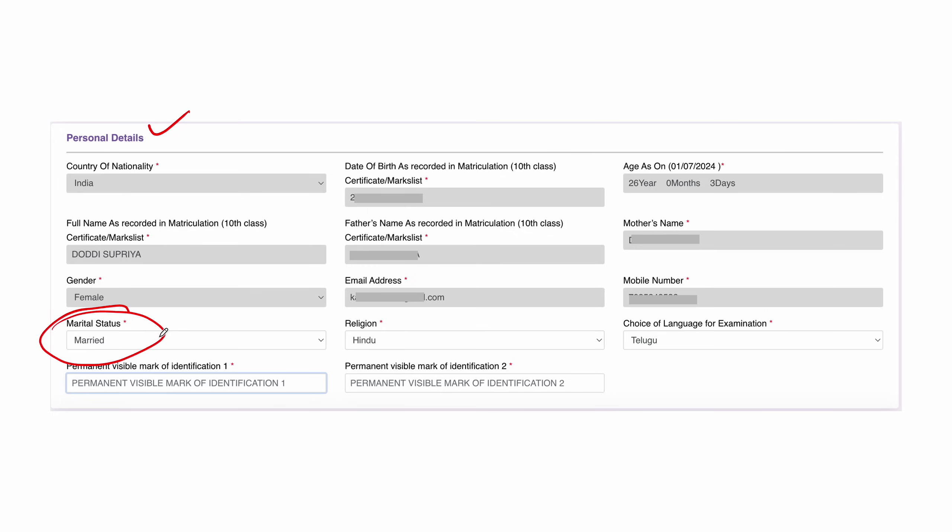
pyautogui.moveTo(281, 329); pyautogui.dragTo(303, 333)
pyautogui.moveTo(439, 321)
pyautogui.mouseDown()
pyautogui.moveTo(404, 324)
pyautogui.moveTo(409, 338)
pyautogui.mouseUp()
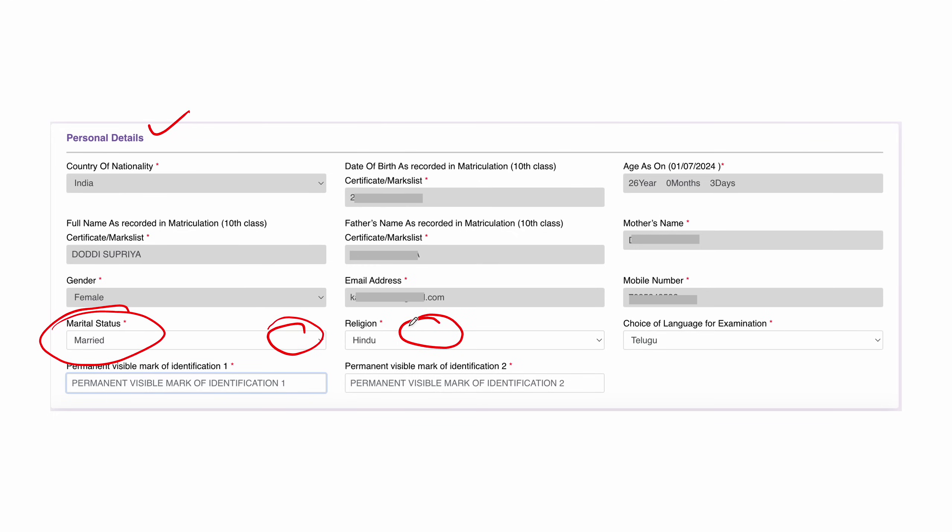
pyautogui.moveTo(443, 338); pyautogui.dragTo(415, 348)
pyautogui.moveTo(730, 317)
pyautogui.mouseDown()
pyautogui.moveTo(758, 364)
pyautogui.moveTo(665, 335)
pyautogui.mouseUp()
pyautogui.moveTo(766, 351); pyautogui.dragTo(776, 319)
pyautogui.moveTo(781, 334); pyautogui.dragTo(790, 354)
pyautogui.moveTo(777, 317); pyautogui.dragTo(803, 313)
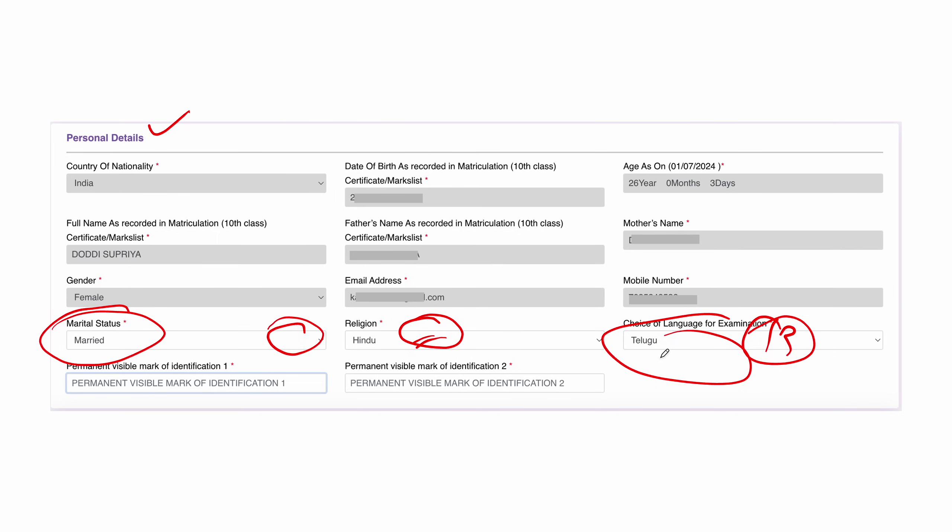
pyautogui.moveTo(178, 423)
pyautogui.mouseDown()
pyautogui.moveTo(185, 449)
pyautogui.moveTo(201, 425)
pyautogui.mouseUp()
pyautogui.moveTo(207, 415); pyautogui.dragTo(214, 412)
pyautogui.moveTo(220, 410)
pyautogui.mouseDown()
pyautogui.moveTo(225, 425)
pyautogui.moveTo(241, 410)
pyautogui.moveTo(175, 408)
pyautogui.mouseUp()
pyautogui.moveTo(273, 367); pyautogui.dragTo(298, 360)
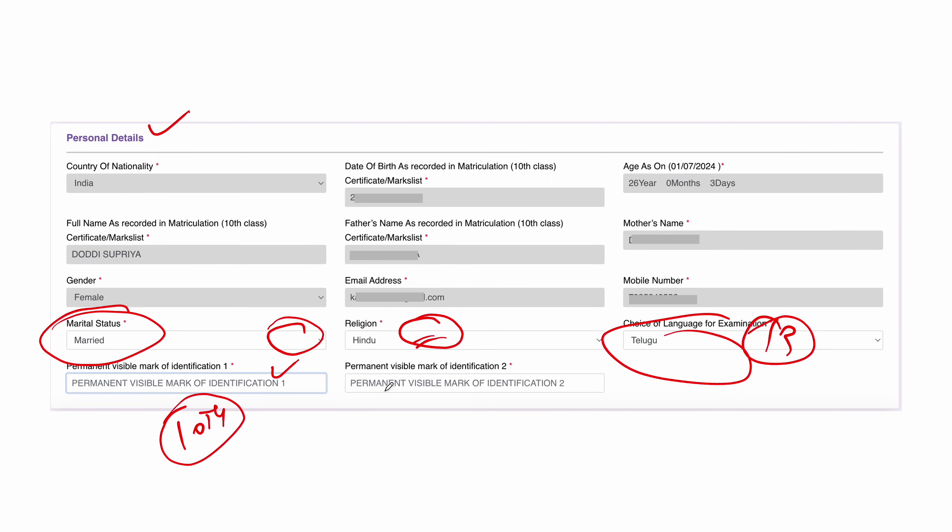
pyautogui.moveTo(300, 381); pyautogui.dragTo(322, 375)
pyautogui.moveTo(554, 372); pyautogui.dragTo(581, 370)
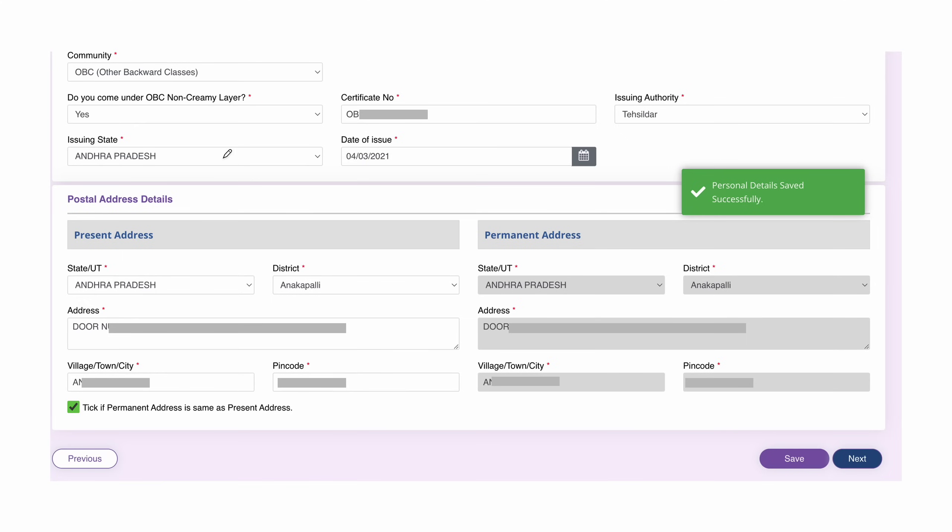
pyautogui.moveTo(140, 51); pyautogui.dragTo(183, 30)
pyautogui.moveTo(291, 62)
pyautogui.mouseDown()
pyautogui.moveTo(334, 72)
pyautogui.moveTo(297, 83)
pyautogui.mouseUp()
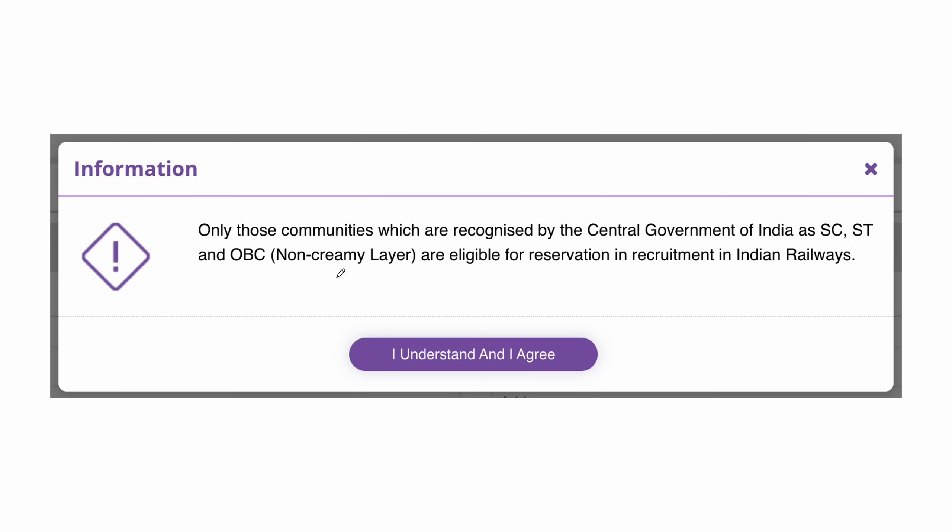
pyautogui.moveTo(312, 282)
pyautogui.mouseDown()
pyautogui.moveTo(342, 275)
pyautogui.moveTo(336, 285)
pyautogui.mouseUp()
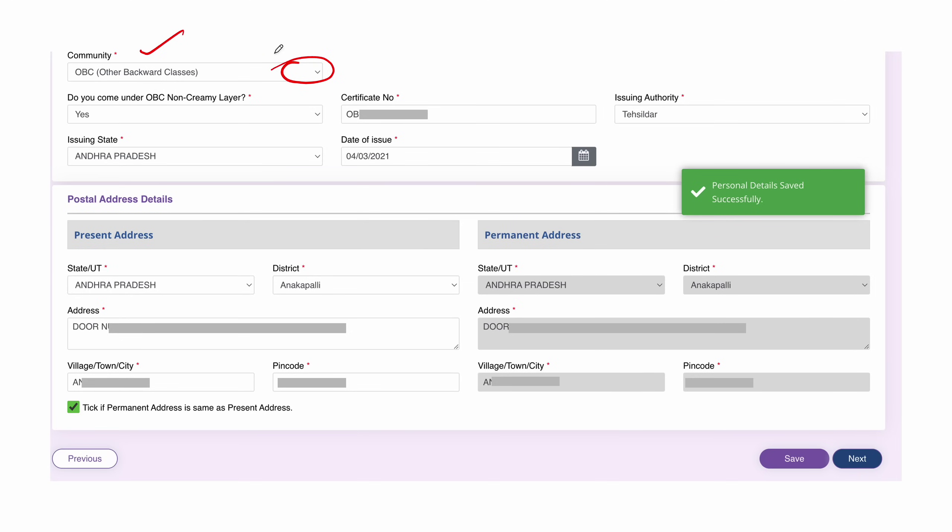
pyautogui.moveTo(317, 66); pyautogui.dragTo(352, 56)
pyautogui.moveTo(290, 104); pyautogui.dragTo(276, 105)
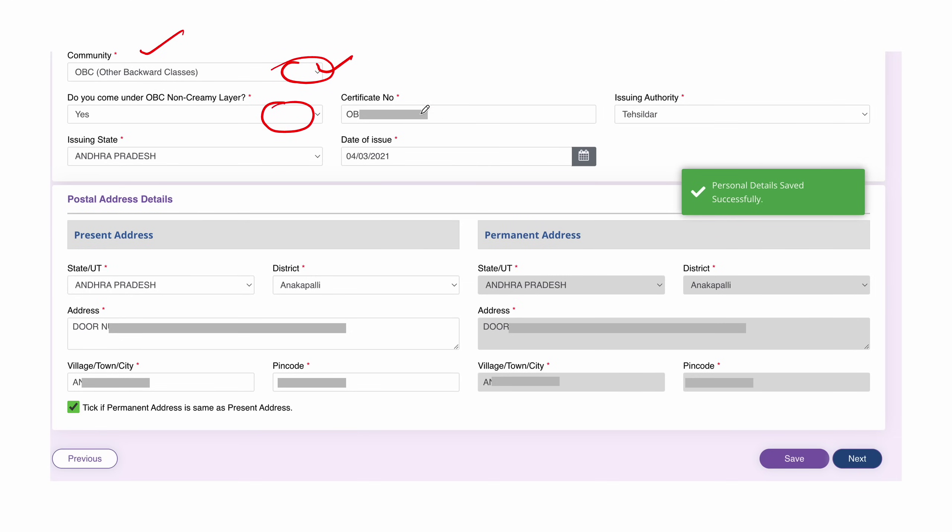
pyautogui.moveTo(445, 115); pyautogui.dragTo(478, 103)
pyautogui.moveTo(670, 111)
pyautogui.mouseDown()
pyautogui.moveTo(676, 120)
pyautogui.moveTo(719, 105)
pyautogui.mouseUp()
pyautogui.moveTo(174, 150); pyautogui.dragTo(197, 142)
pyautogui.moveTo(444, 145); pyautogui.dragTo(478, 140)
pyautogui.moveTo(438, 174)
pyautogui.mouseDown()
pyautogui.moveTo(461, 167)
pyautogui.moveTo(456, 179)
pyautogui.mouseUp()
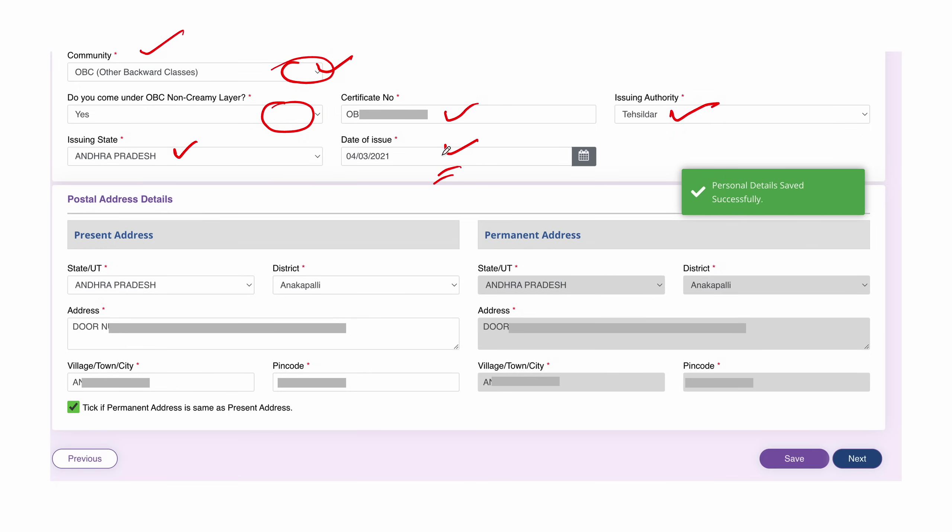
pyautogui.moveTo(394, 72); pyautogui.dragTo(443, 66)
pyautogui.moveTo(190, 192); pyautogui.dragTo(226, 185)
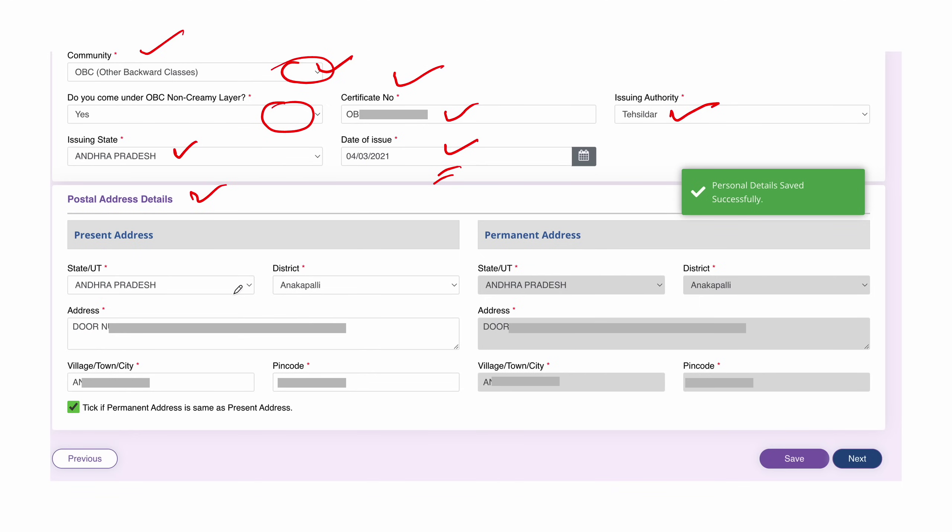
pyautogui.moveTo(367, 253); pyautogui.dragTo(385, 417)
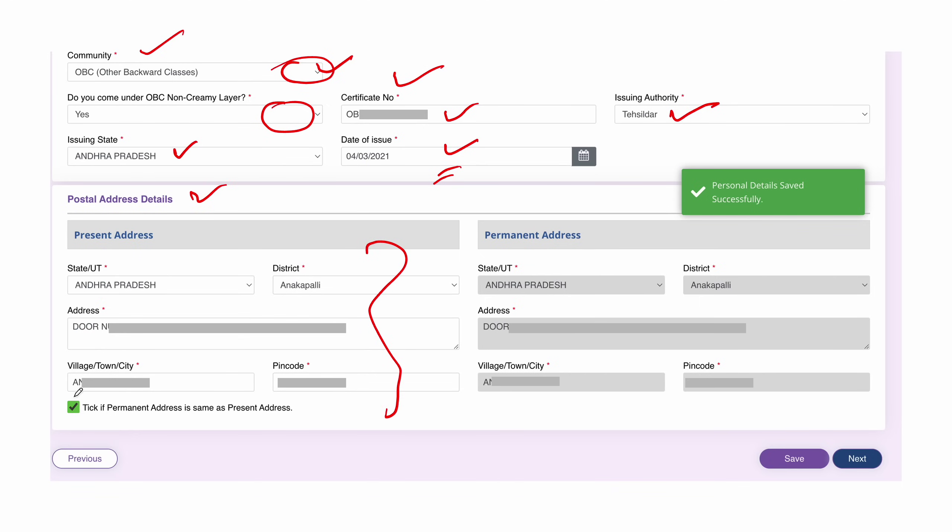
pyautogui.moveTo(59, 399)
pyautogui.mouseDown()
pyautogui.moveTo(52, 410)
pyautogui.moveTo(85, 423)
pyautogui.mouseUp()
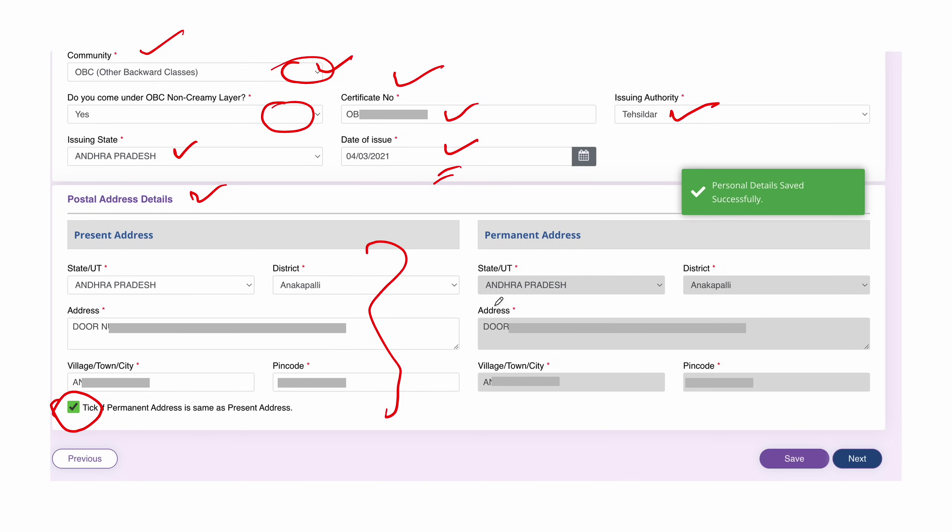
pyautogui.moveTo(675, 226)
pyautogui.mouseDown()
pyautogui.moveTo(669, 388)
pyautogui.moveTo(616, 406)
pyautogui.mouseUp()
pyautogui.moveTo(269, 237); pyautogui.dragTo(311, 232)
pyautogui.moveTo(565, 225); pyautogui.dragTo(601, 225)
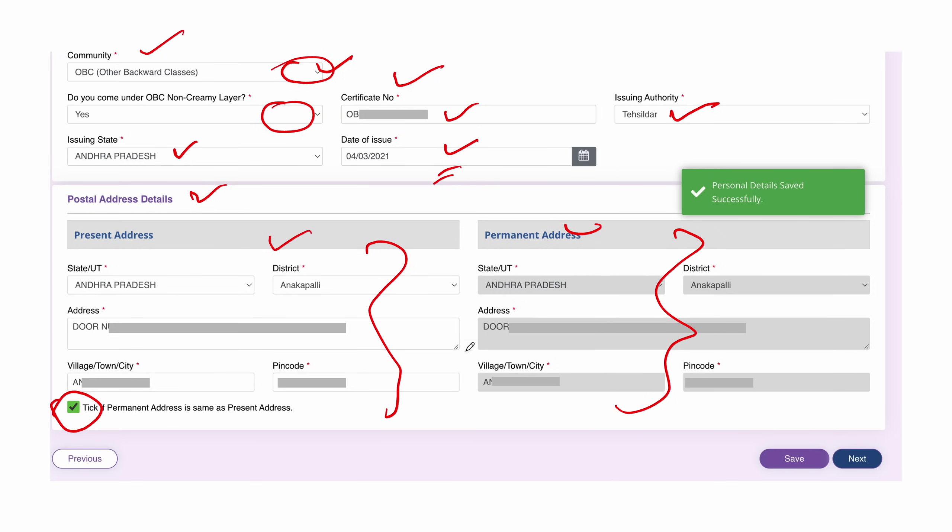
pyautogui.moveTo(804, 444)
pyautogui.mouseDown()
pyautogui.moveTo(755, 456)
pyautogui.moveTo(778, 431)
pyautogui.moveTo(796, 443)
pyautogui.mouseUp()
pyautogui.moveTo(786, 159)
pyautogui.mouseDown()
pyautogui.moveTo(728, 135)
pyautogui.moveTo(849, 223)
pyautogui.moveTo(729, 139)
pyautogui.mouseUp()
pyautogui.moveTo(788, 193)
pyautogui.mouseDown()
pyautogui.moveTo(789, 211)
pyautogui.moveTo(834, 194)
pyautogui.mouseUp()
pyautogui.moveTo(777, 223); pyautogui.dragTo(800, 228)
pyautogui.moveTo(855, 447)
pyautogui.mouseDown()
pyautogui.moveTo(874, 440)
pyautogui.moveTo(825, 435)
pyautogui.mouseUp()
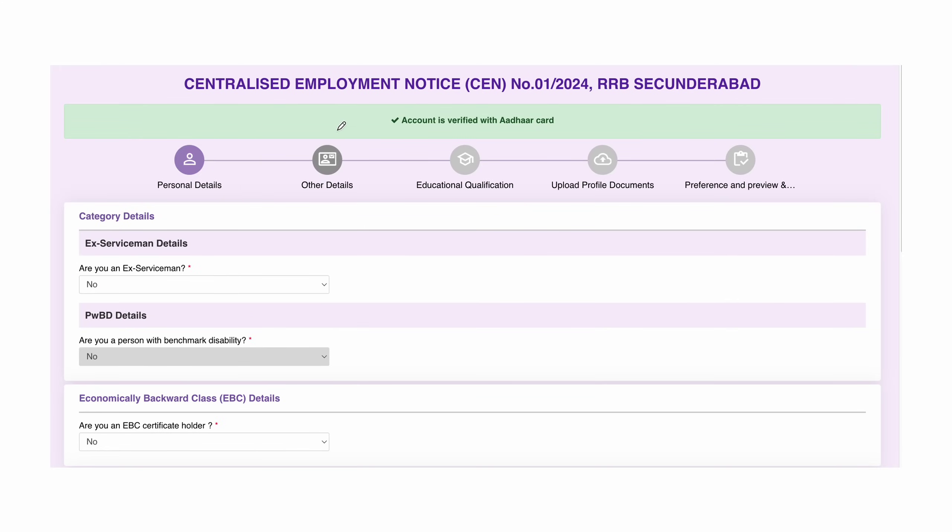
pyautogui.moveTo(332, 128); pyautogui.dragTo(360, 126)
pyautogui.moveTo(204, 236); pyautogui.dragTo(239, 231)
pyautogui.moveTo(280, 265)
pyautogui.mouseDown()
pyautogui.moveTo(337, 300)
pyautogui.moveTo(284, 263)
pyautogui.mouseUp()
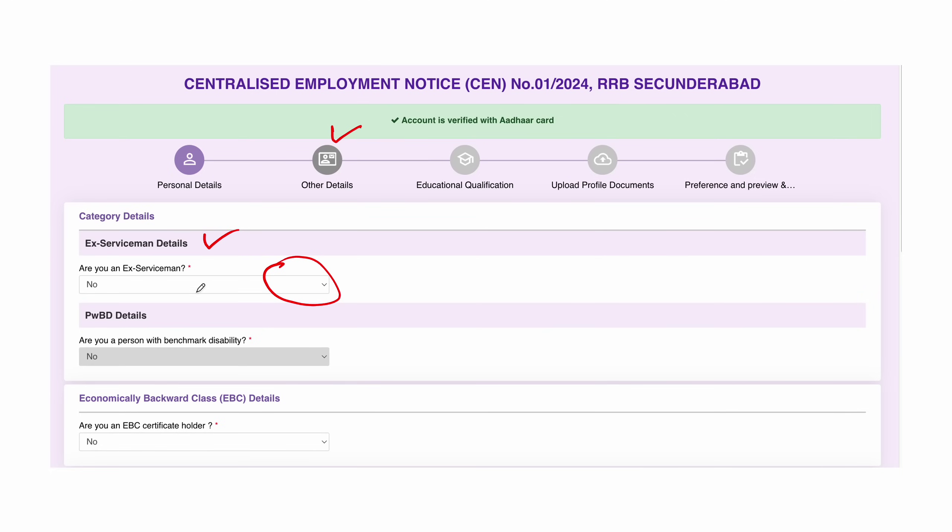
pyautogui.moveTo(215, 317); pyautogui.dragTo(256, 306)
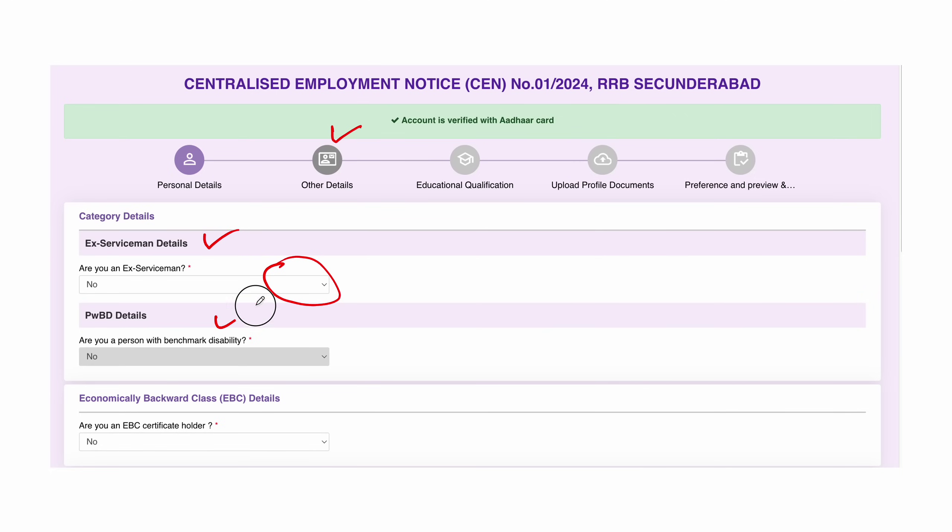
pyautogui.moveTo(319, 341); pyautogui.dragTo(279, 346)
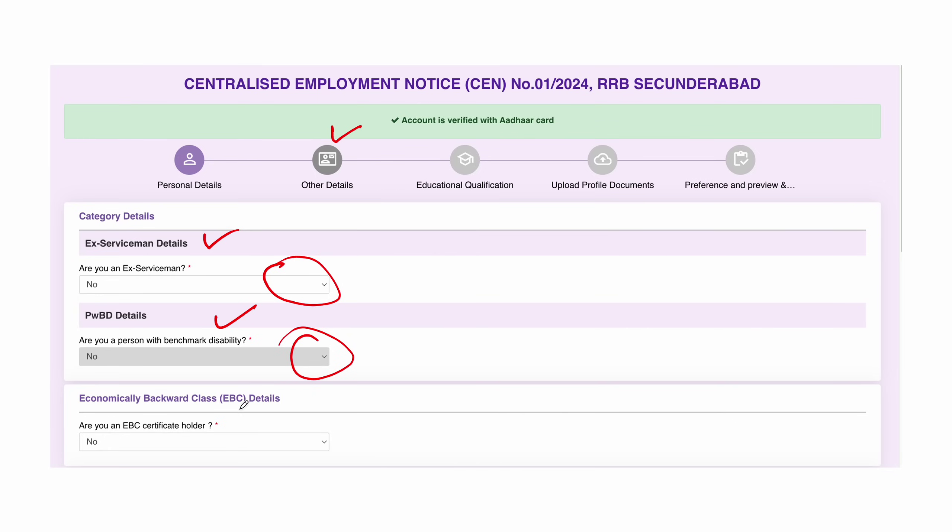
pyautogui.moveTo(315, 428)
pyautogui.mouseDown()
pyautogui.moveTo(295, 452)
pyautogui.moveTo(301, 438)
pyautogui.mouseUp()
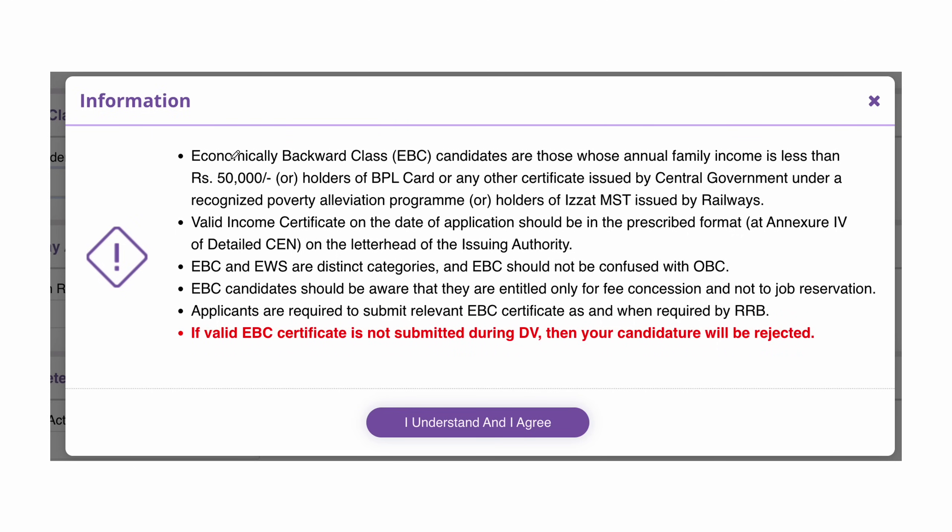
pyautogui.moveTo(376, 144); pyautogui.dragTo(407, 133)
pyautogui.moveTo(248, 168)
pyautogui.mouseDown()
pyautogui.moveTo(176, 178)
pyautogui.moveTo(246, 163)
pyautogui.mouseUp()
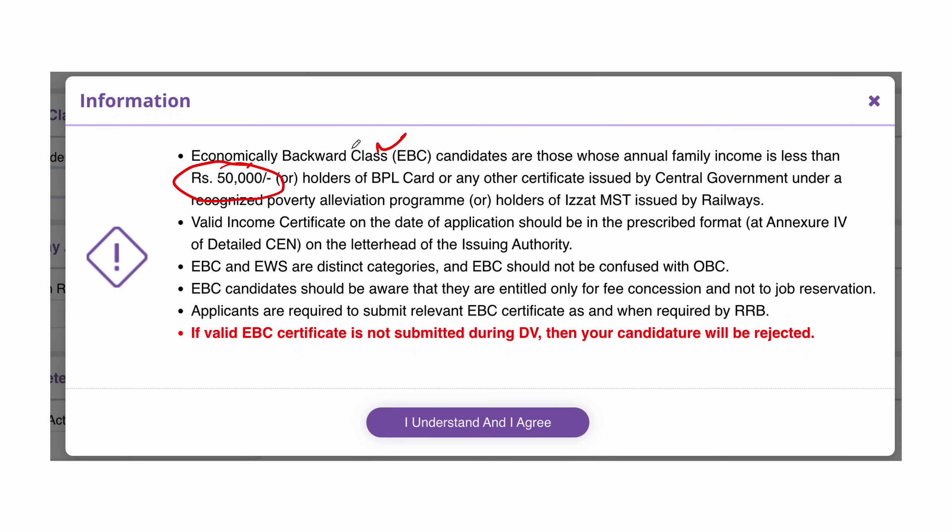
pyautogui.moveTo(410, 139)
pyautogui.mouseDown()
pyautogui.moveTo(418, 176)
pyautogui.moveTo(388, 157)
pyautogui.mouseUp()
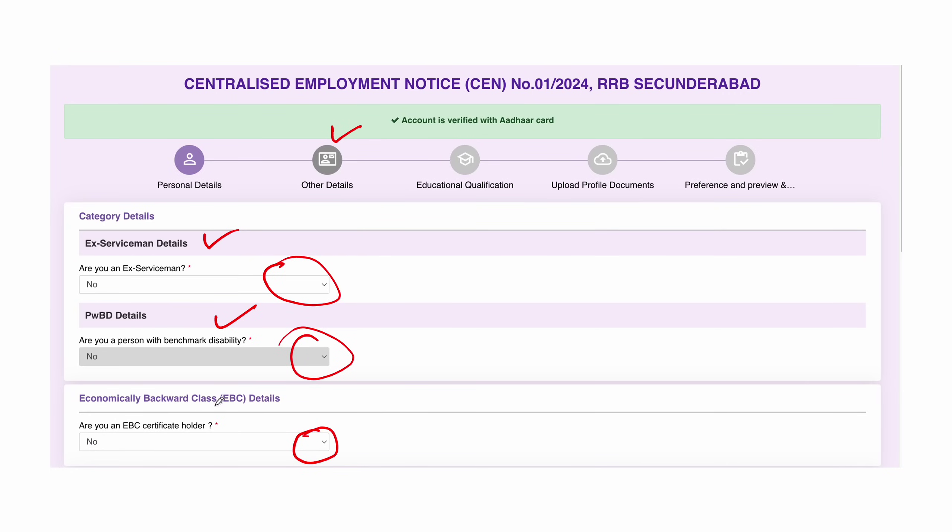
pyautogui.moveTo(305, 440)
pyautogui.mouseDown()
pyautogui.moveTo(317, 462)
pyautogui.moveTo(336, 438)
pyautogui.mouseUp()
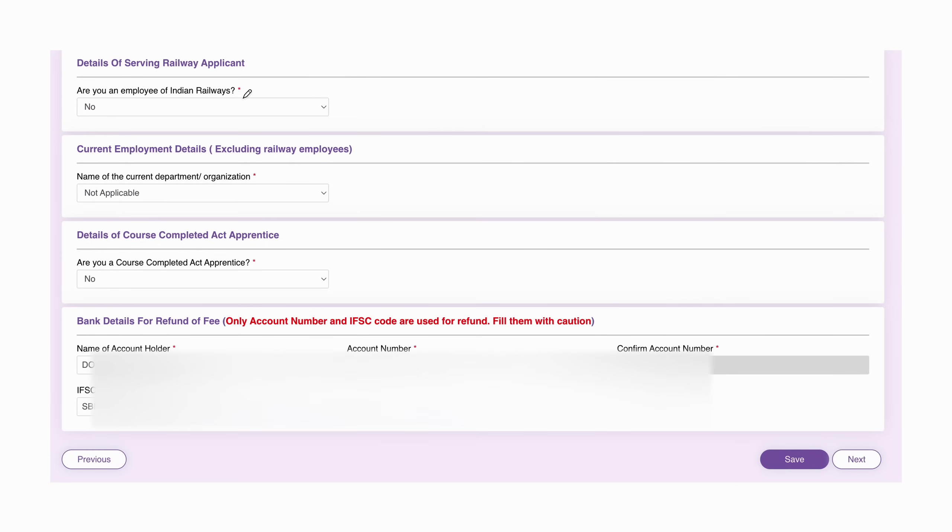
pyautogui.moveTo(317, 88); pyautogui.dragTo(297, 89)
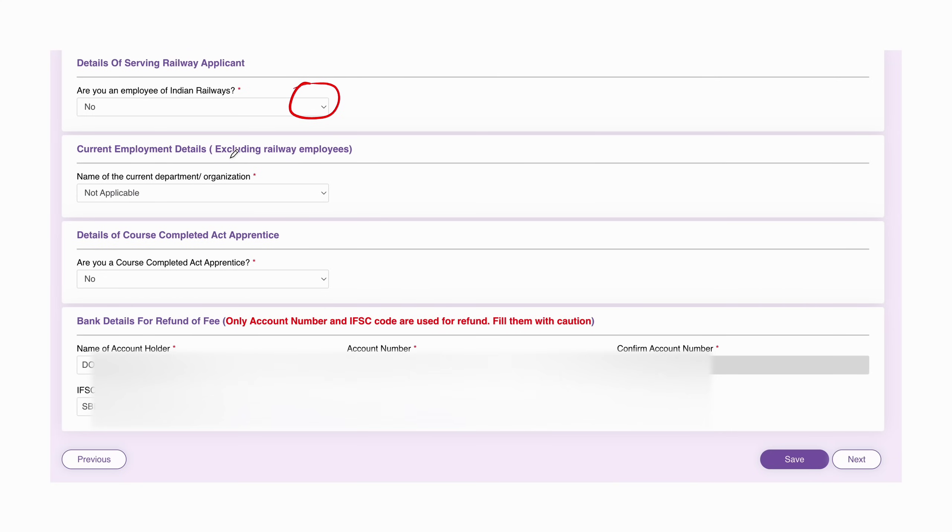
pyautogui.moveTo(332, 170); pyautogui.dragTo(365, 165)
pyautogui.moveTo(312, 180); pyautogui.dragTo(301, 194)
pyautogui.moveTo(146, 204); pyautogui.dragTo(160, 206)
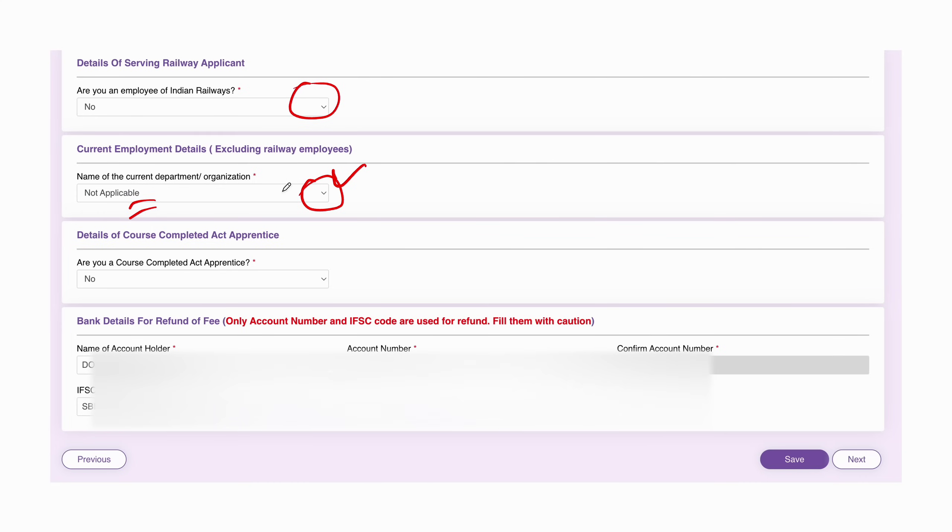
pyautogui.moveTo(339, 197); pyautogui.dragTo(367, 178)
pyautogui.moveTo(289, 226); pyautogui.dragTo(327, 219)
pyautogui.moveTo(322, 236)
pyautogui.mouseDown()
pyautogui.moveTo(350, 226)
pyautogui.moveTo(349, 242)
pyautogui.mouseUp()
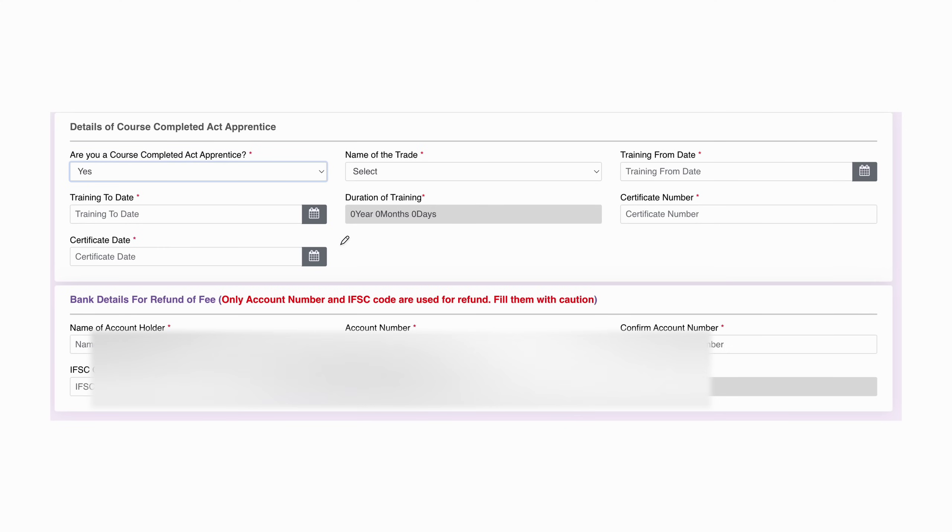
pyautogui.click(447, 172)
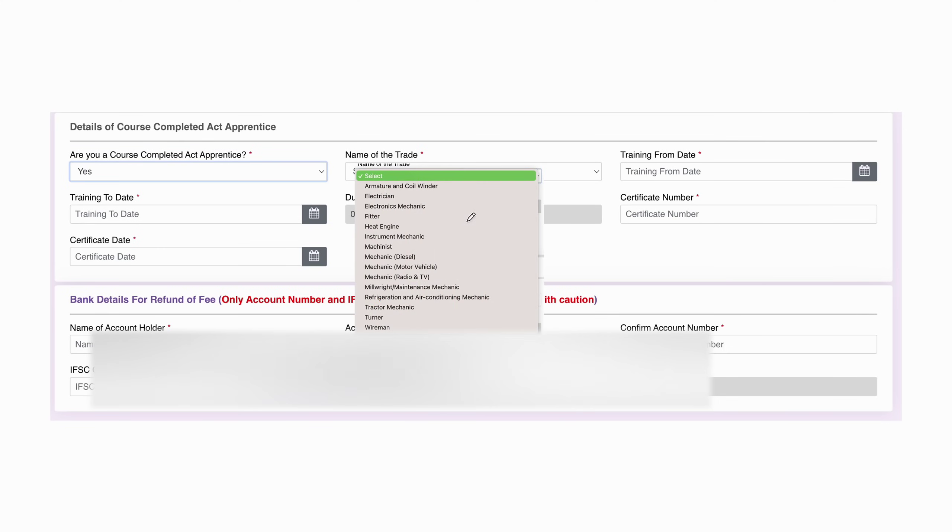
pyautogui.moveTo(497, 180); pyautogui.dragTo(488, 317)
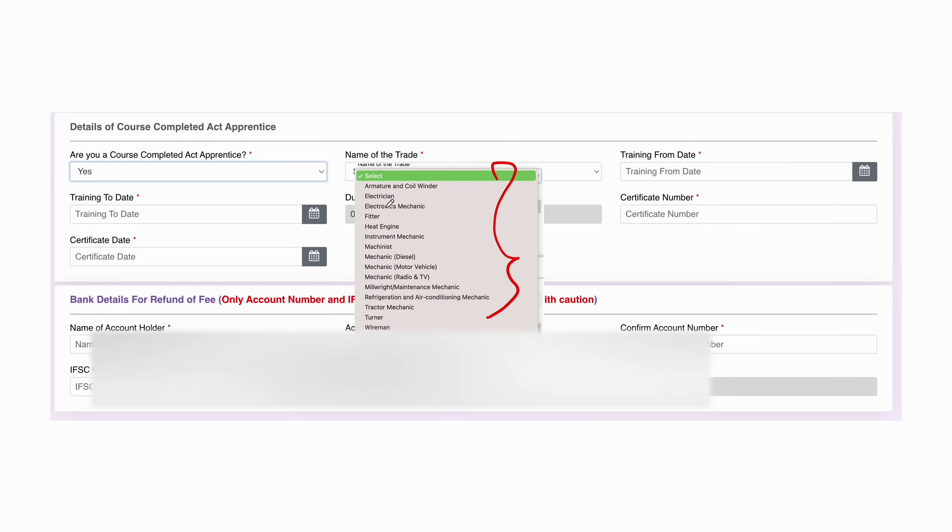
pyautogui.click(286, 218)
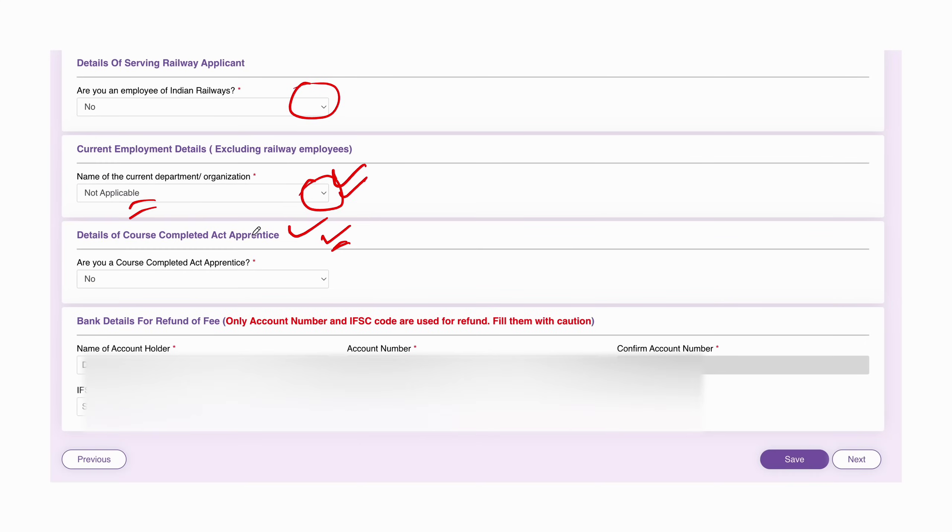
pyautogui.moveTo(304, 265)
pyautogui.mouseDown()
pyautogui.moveTo(327, 298)
pyautogui.moveTo(294, 265)
pyautogui.mouseUp()
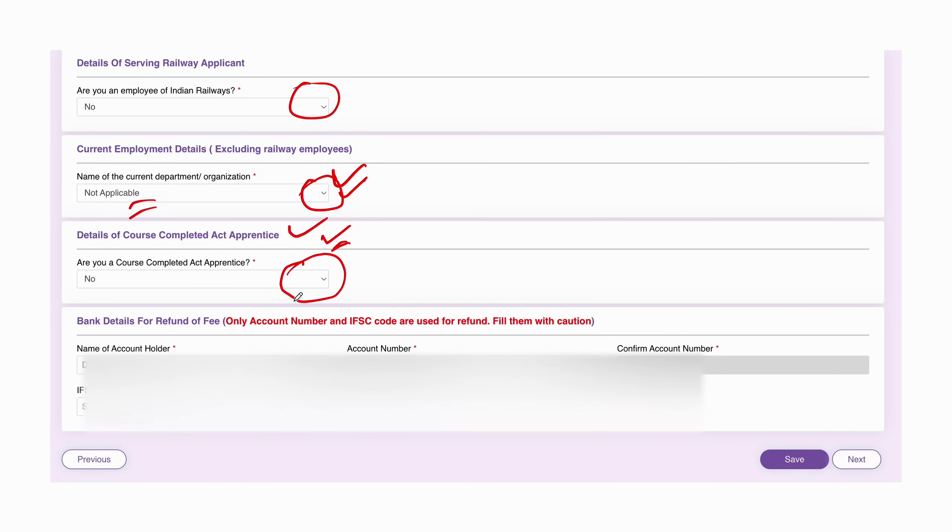
pyautogui.moveTo(503, 202)
pyautogui.mouseDown()
pyautogui.moveTo(504, 233)
pyautogui.moveTo(530, 211)
pyautogui.moveTo(570, 211)
pyautogui.mouseUp()
pyautogui.moveTo(562, 201)
pyautogui.mouseDown()
pyautogui.moveTo(561, 223)
pyautogui.moveTo(629, 179)
pyautogui.moveTo(627, 201)
pyautogui.mouseUp()
pyautogui.moveTo(615, 190); pyautogui.dragTo(637, 186)
pyautogui.moveTo(650, 179); pyautogui.dragTo(663, 191)
pyautogui.moveTo(536, 249)
pyautogui.mouseDown()
pyautogui.moveTo(525, 248)
pyautogui.moveTo(629, 225)
pyautogui.mouseUp()
pyautogui.moveTo(628, 231); pyautogui.dragTo(544, 257)
pyautogui.moveTo(316, 266); pyautogui.dragTo(297, 277)
pyautogui.click(612, 114)
pyautogui.moveTo(589, 107)
pyautogui.mouseDown()
pyautogui.moveTo(590, 128)
pyautogui.moveTo(636, 98)
pyautogui.mouseUp()
pyautogui.moveTo(629, 100); pyautogui.dragTo(630, 129)
pyautogui.click(642, 120)
pyautogui.moveTo(663, 98)
pyautogui.mouseDown()
pyautogui.moveTo(664, 120)
pyautogui.moveTo(599, 78)
pyautogui.moveTo(584, 86)
pyautogui.mouseUp()
pyautogui.moveTo(702, 188)
pyautogui.mouseDown()
pyautogui.moveTo(723, 204)
pyautogui.moveTo(761, 202)
pyautogui.moveTo(762, 212)
pyautogui.mouseUp()
pyautogui.click(733, 205)
pyautogui.moveTo(706, 172); pyautogui.dragTo(713, 225)
pyautogui.moveTo(745, 178); pyautogui.dragTo(690, 173)
pyautogui.moveTo(589, 229); pyautogui.dragTo(655, 221)
pyautogui.moveTo(574, 234); pyautogui.dragTo(656, 230)
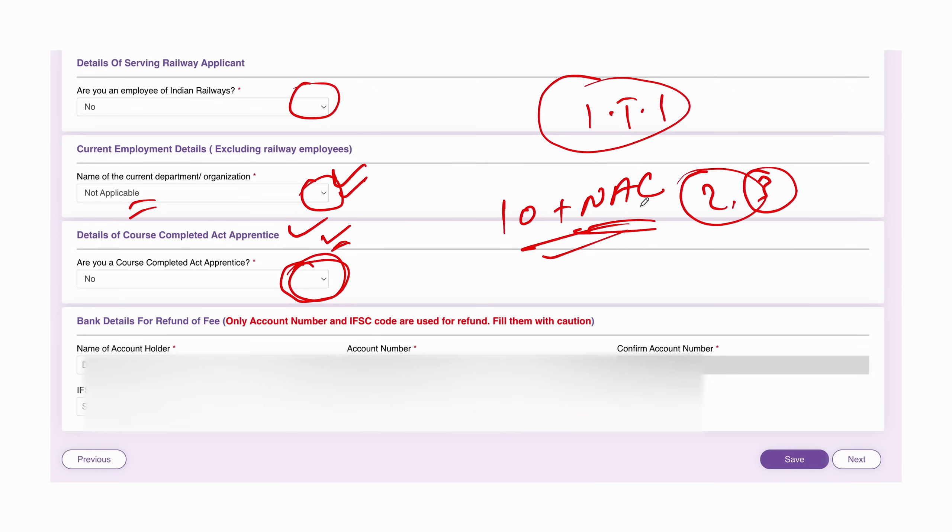
pyautogui.moveTo(622, 164); pyautogui.dragTo(572, 182)
pyautogui.moveTo(587, 226); pyautogui.dragTo(665, 217)
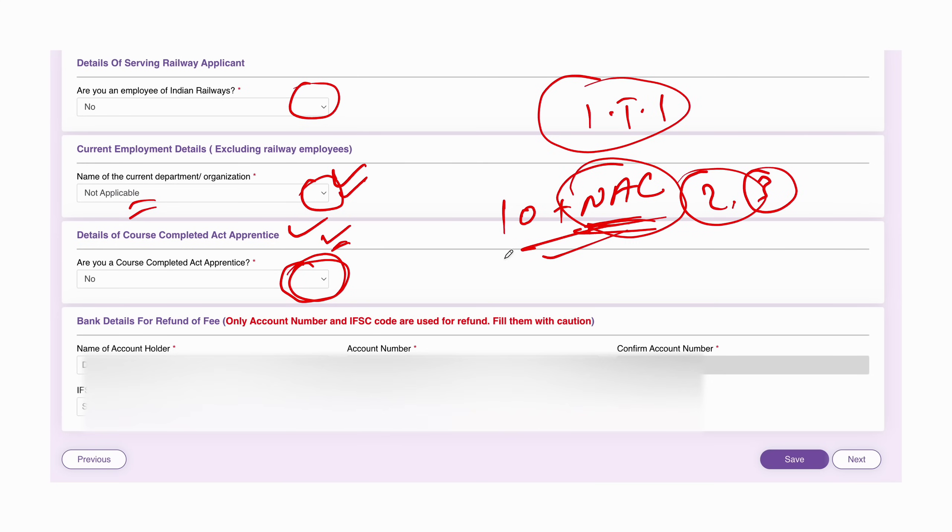
pyautogui.moveTo(314, 262); pyautogui.dragTo(285, 289)
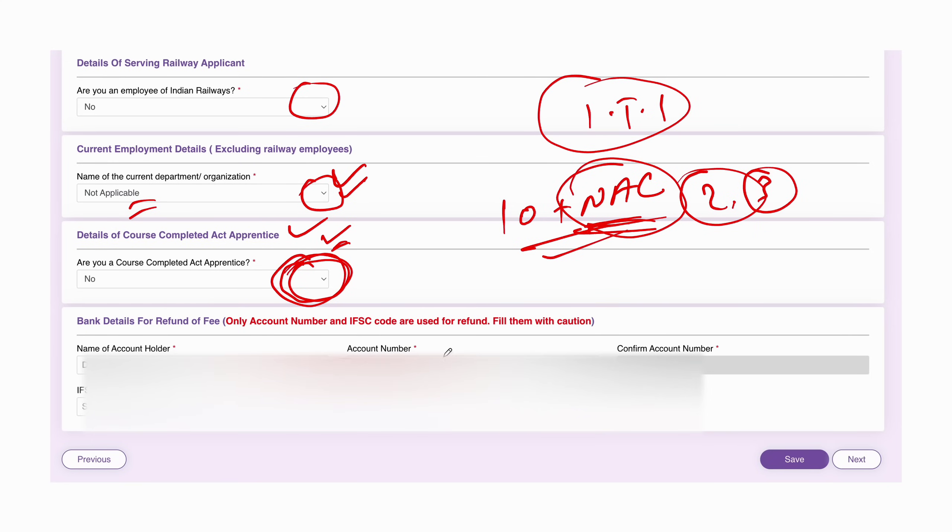
pyautogui.moveTo(99, 409)
pyautogui.mouseDown()
pyautogui.moveTo(80, 407)
pyautogui.moveTo(87, 413)
pyautogui.mouseUp()
pyautogui.moveTo(51, 311); pyautogui.dragTo(86, 290)
pyautogui.moveTo(411, 246); pyautogui.dragTo(412, 268)
pyautogui.moveTo(409, 244)
pyautogui.mouseDown()
pyautogui.moveTo(419, 280)
pyautogui.moveTo(426, 263)
pyautogui.mouseUp()
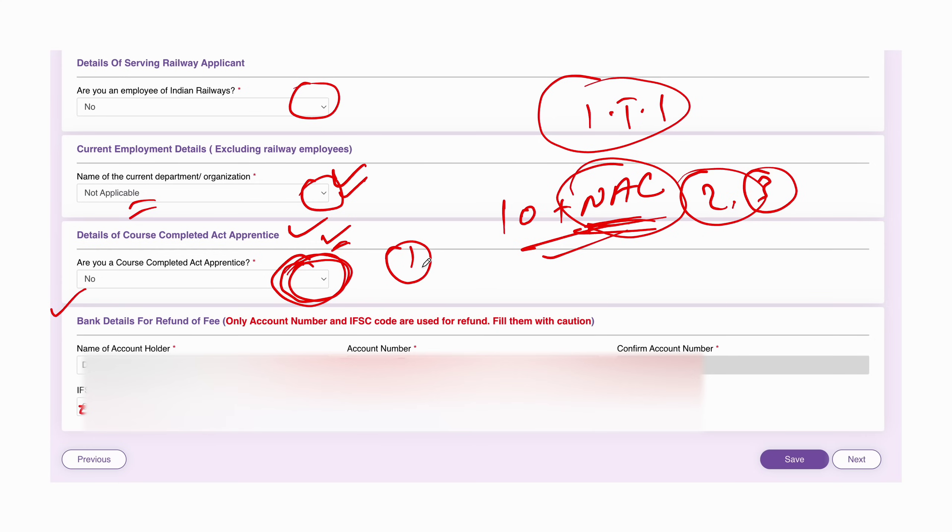
pyautogui.moveTo(420, 64)
pyautogui.mouseDown()
pyautogui.moveTo(435, 46)
pyautogui.moveTo(453, 60)
pyautogui.mouseUp()
pyautogui.moveTo(424, 117); pyautogui.dragTo(488, 119)
pyautogui.moveTo(444, 98); pyautogui.dragTo(461, 90)
pyautogui.moveTo(416, 183); pyautogui.dragTo(435, 193)
pyautogui.moveTo(451, 168)
pyautogui.mouseDown()
pyautogui.moveTo(440, 200)
pyautogui.moveTo(489, 166)
pyautogui.mouseUp()
pyautogui.moveTo(425, 156); pyautogui.dragTo(484, 161)
pyautogui.moveTo(410, 244)
pyautogui.mouseDown()
pyautogui.moveTo(449, 251)
pyautogui.moveTo(385, 228)
pyautogui.moveTo(394, 268)
pyautogui.mouseUp()
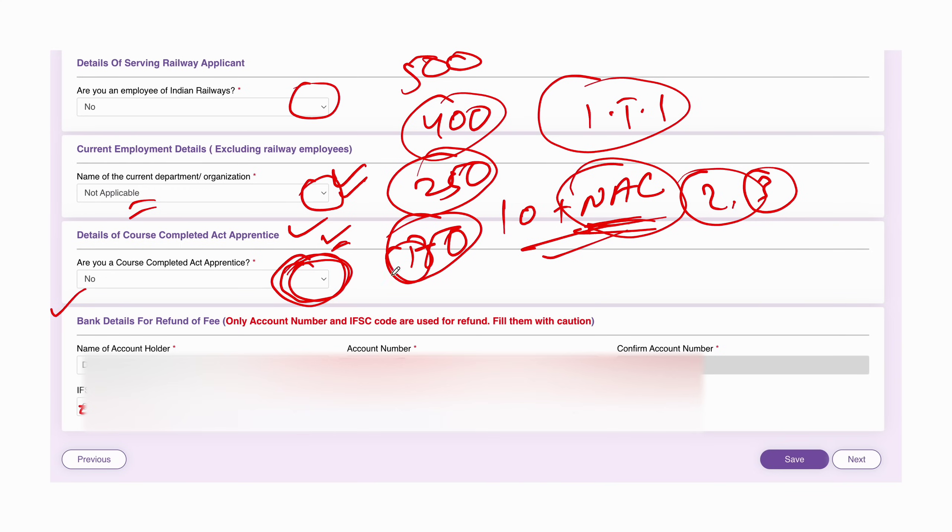
pyautogui.moveTo(466, 264)
pyautogui.mouseDown()
pyautogui.moveTo(463, 293)
pyautogui.moveTo(453, 290)
pyautogui.mouseUp()
pyautogui.moveTo(193, 358); pyautogui.dragTo(233, 351)
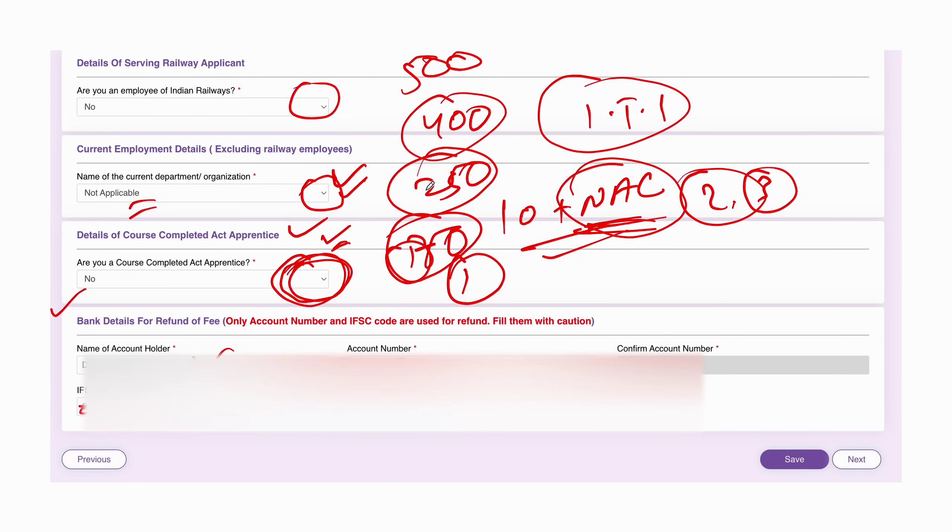
pyautogui.moveTo(782, 86); pyautogui.dragTo(770, 108)
pyautogui.moveTo(772, 79)
pyautogui.mouseDown()
pyautogui.moveTo(756, 99)
pyautogui.moveTo(781, 72)
pyautogui.mouseUp()
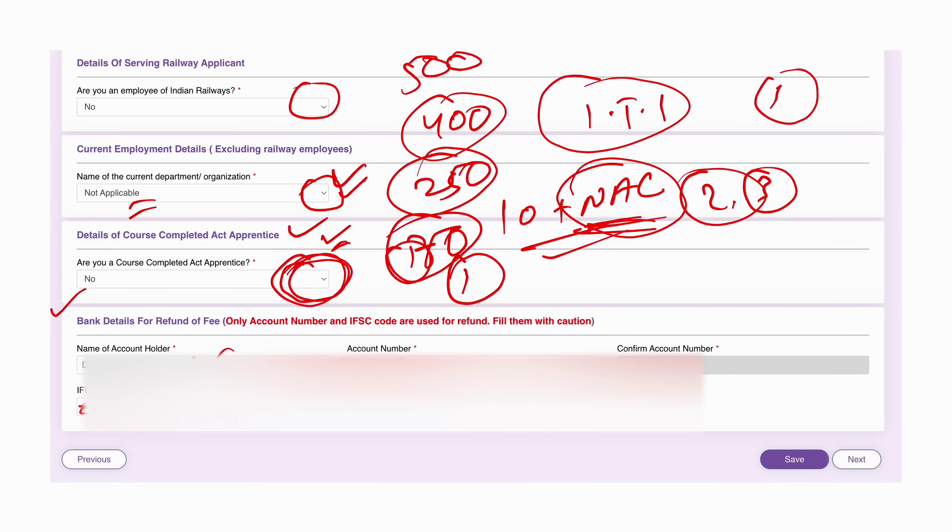
pyautogui.moveTo(730, 433); pyautogui.dragTo(855, 472)
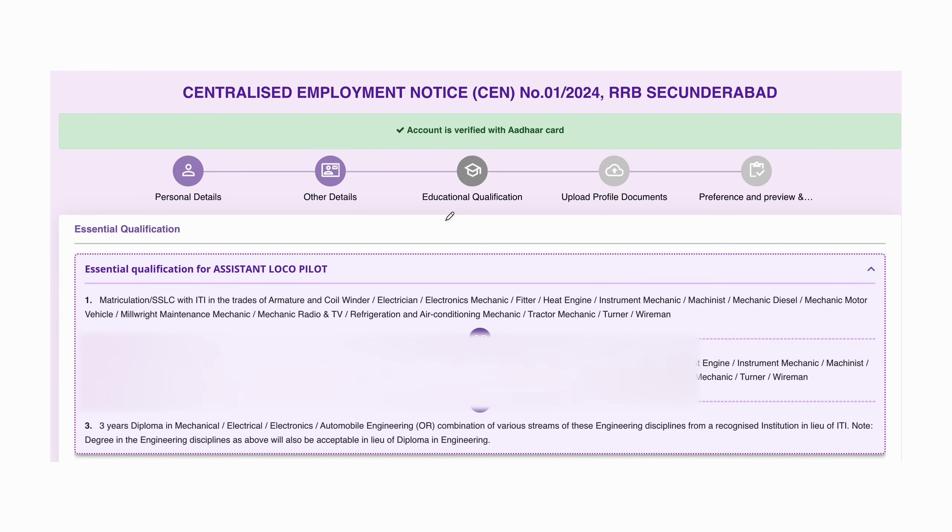
pyautogui.moveTo(459, 151)
pyautogui.mouseDown()
pyautogui.moveTo(503, 159)
pyautogui.moveTo(459, 146)
pyautogui.mouseUp()
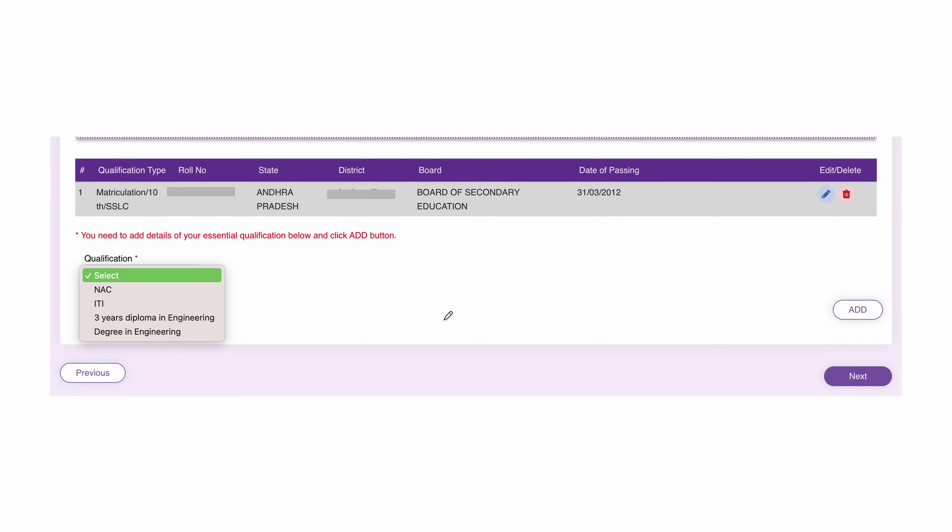
pyautogui.moveTo(124, 249)
pyautogui.mouseDown()
pyautogui.moveTo(74, 294)
pyautogui.moveTo(160, 339)
pyautogui.moveTo(216, 292)
pyautogui.moveTo(111, 244)
pyautogui.mouseUp()
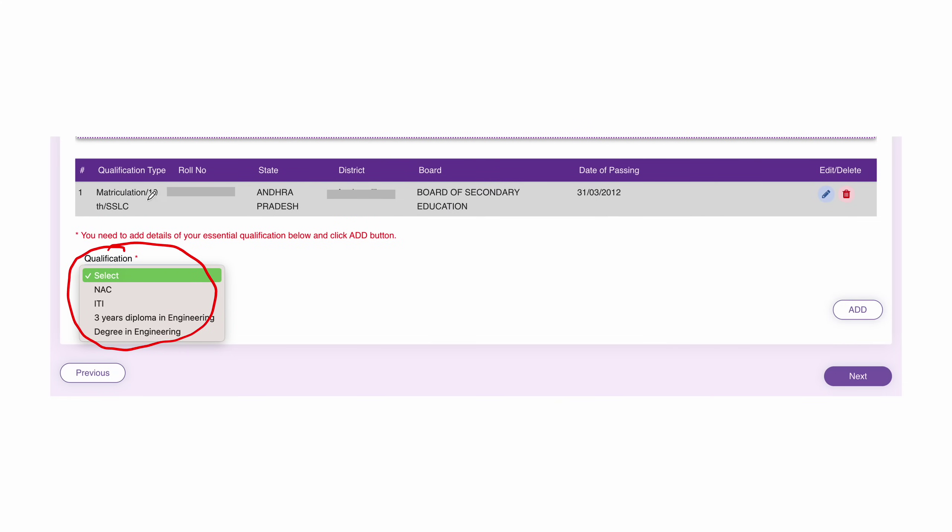
pyautogui.moveTo(134, 210); pyautogui.dragTo(152, 204)
pyautogui.moveTo(199, 156)
pyautogui.mouseDown()
pyautogui.moveTo(168, 164)
pyautogui.moveTo(169, 214)
pyautogui.moveTo(199, 151)
pyautogui.mouseUp()
pyautogui.moveTo(265, 155)
pyautogui.mouseDown()
pyautogui.moveTo(248, 176)
pyautogui.moveTo(280, 149)
pyautogui.moveTo(248, 159)
pyautogui.mouseUp()
pyautogui.moveTo(347, 152)
pyautogui.mouseDown()
pyautogui.moveTo(370, 200)
pyautogui.moveTo(326, 152)
pyautogui.mouseUp()
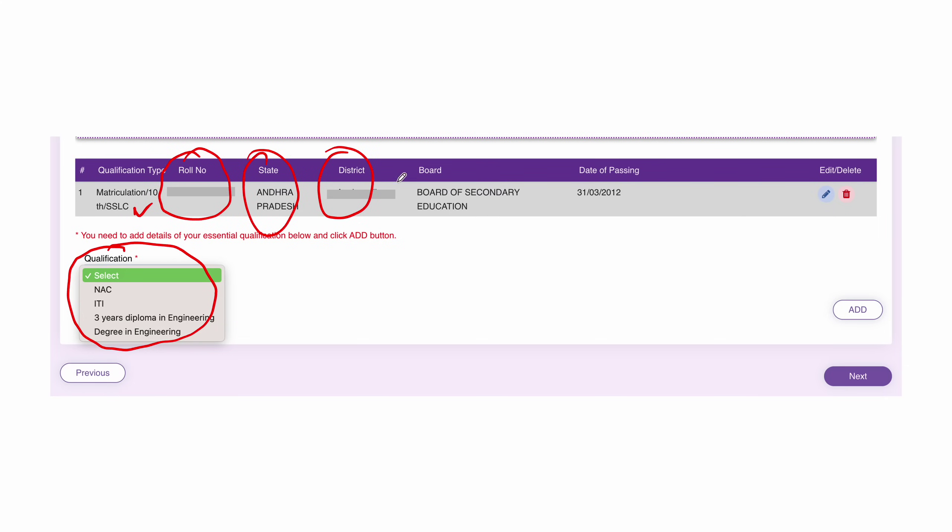
pyautogui.moveTo(443, 157); pyautogui.dragTo(476, 151)
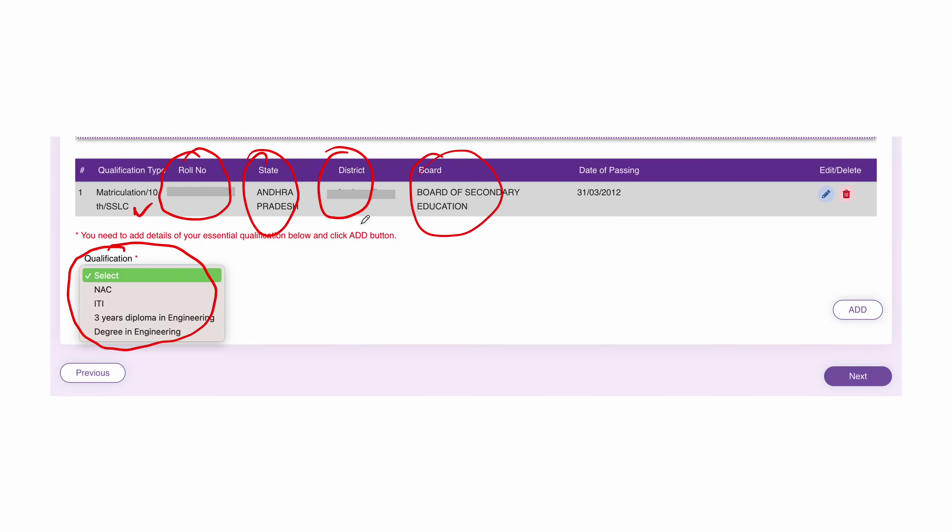
pyautogui.moveTo(628, 149)
pyautogui.mouseDown()
pyautogui.moveTo(542, 197)
pyautogui.moveTo(572, 151)
pyautogui.mouseUp()
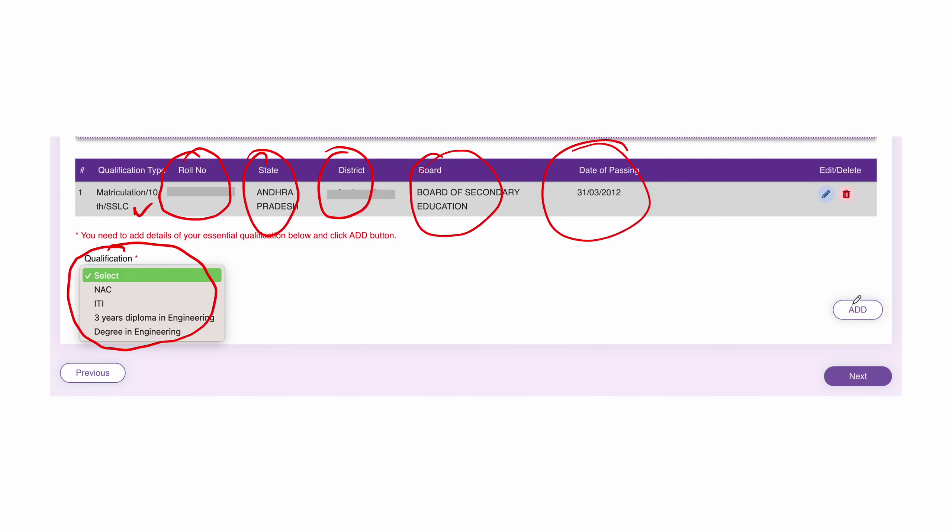
pyautogui.moveTo(857, 301); pyautogui.dragTo(843, 287)
pyautogui.moveTo(715, 186); pyautogui.dragTo(742, 182)
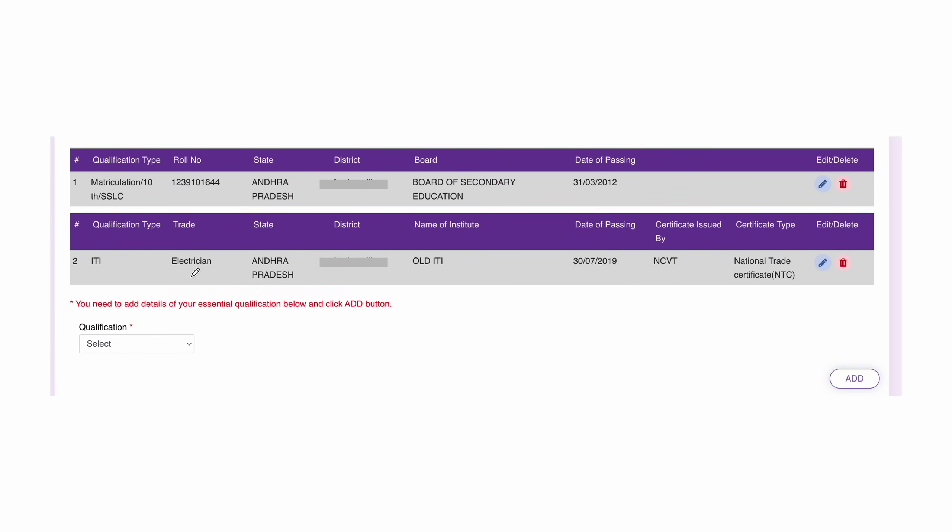
pyautogui.moveTo(497, 246); pyautogui.dragTo(554, 245)
pyautogui.moveTo(161, 321)
pyautogui.mouseDown()
pyautogui.moveTo(136, 313)
pyautogui.moveTo(92, 347)
pyautogui.mouseUp()
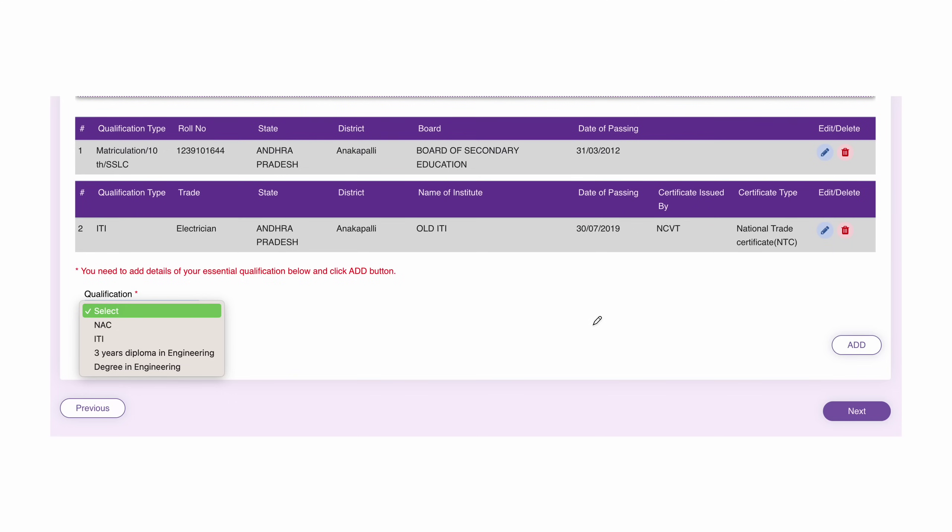
pyautogui.moveTo(112, 317); pyautogui.dragTo(146, 304)
pyautogui.moveTo(794, 401); pyautogui.dragTo(782, 390)
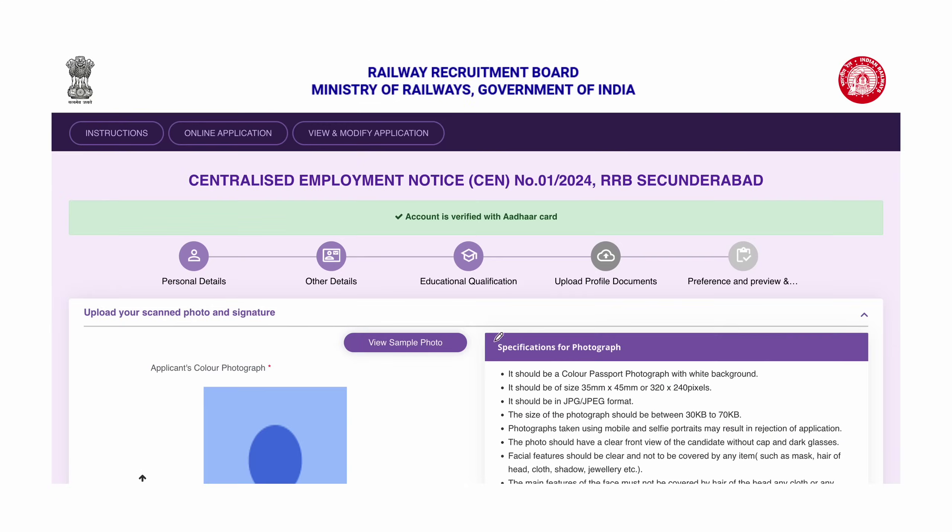
# Step: Circle the Upload Profile Documents stage and mark the applicant's photograph and the View Sample Photo option in red ink
pyautogui.moveTo(611, 233)
pyautogui.mouseDown()
pyautogui.moveTo(614, 290)
pyautogui.moveTo(634, 242)
pyautogui.mouseUp()
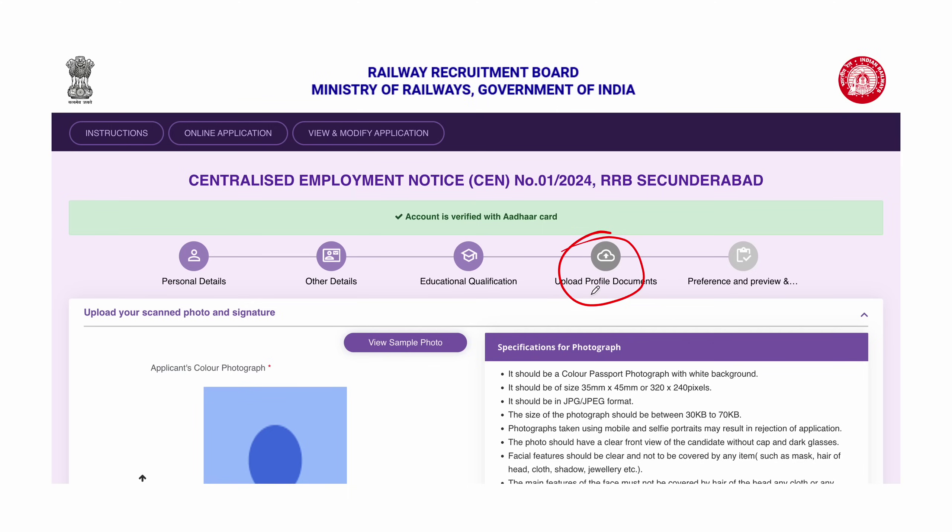
pyautogui.moveTo(340, 390)
pyautogui.mouseDown()
pyautogui.moveTo(342, 398)
pyautogui.moveTo(386, 381)
pyautogui.mouseUp()
pyautogui.moveTo(332, 443); pyautogui.dragTo(362, 423)
pyautogui.moveTo(346, 444); pyautogui.dragTo(367, 427)
pyautogui.moveTo(387, 312); pyautogui.dragTo(373, 363)
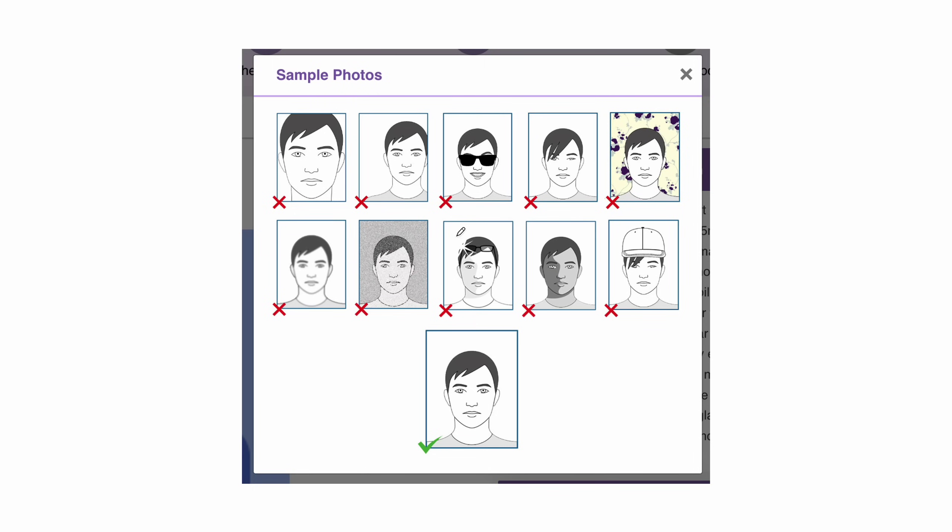
# Step: Mark each rejected sample photo in the first row and the first three in the second row with a red tick
pyautogui.moveTo(307, 180)
pyautogui.mouseDown()
pyautogui.moveTo(330, 169)
pyautogui.moveTo(411, 167)
pyautogui.mouseUp()
pyautogui.moveTo(469, 178); pyautogui.dragTo(658, 158)
pyautogui.moveTo(312, 270); pyautogui.dragTo(341, 256)
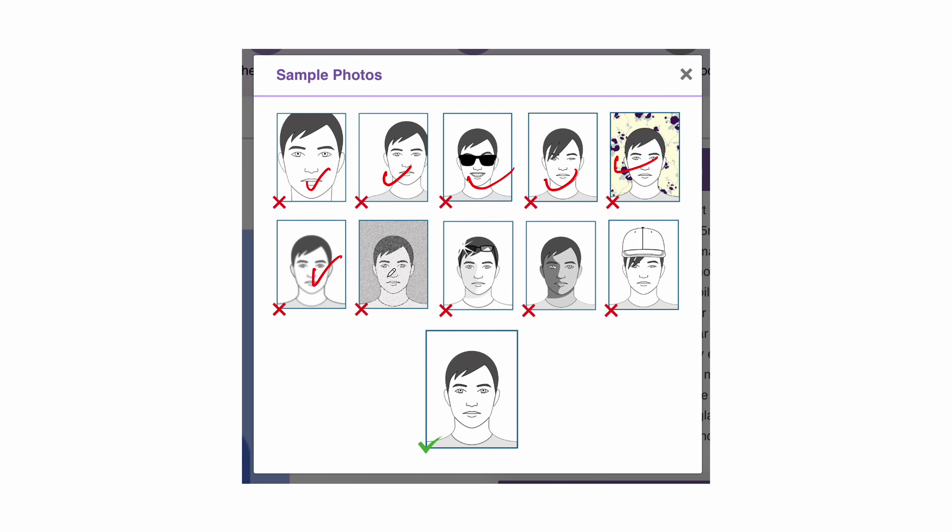
pyautogui.moveTo(377, 278)
pyautogui.mouseDown()
pyautogui.moveTo(410, 263)
pyautogui.moveTo(464, 282)
pyautogui.moveTo(496, 271)
pyautogui.mouseUp()
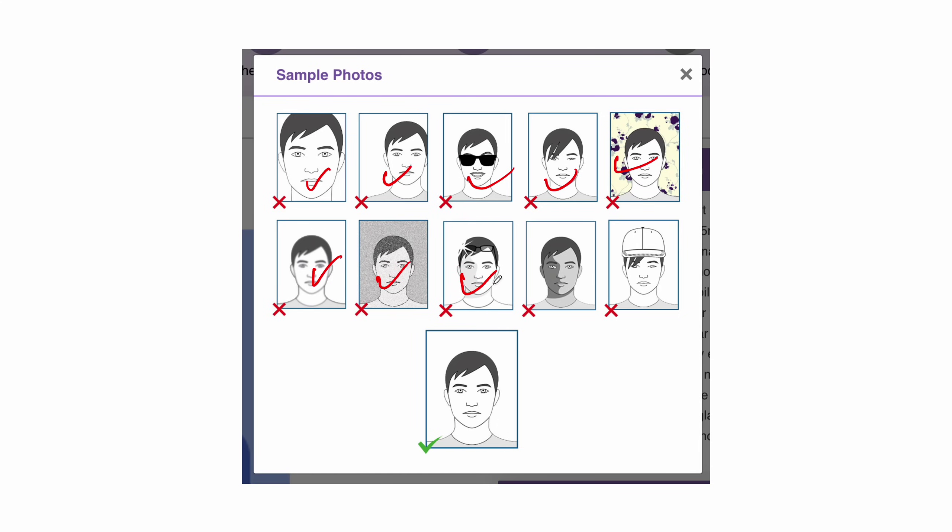
# Step: Circle the head-worn glasses, the shadowed face and the cap among the rejected samples, and mark the accepted sample photo
pyautogui.moveTo(494, 234)
pyautogui.mouseDown()
pyautogui.moveTo(446, 251)
pyautogui.moveTo(484, 235)
pyautogui.mouseUp()
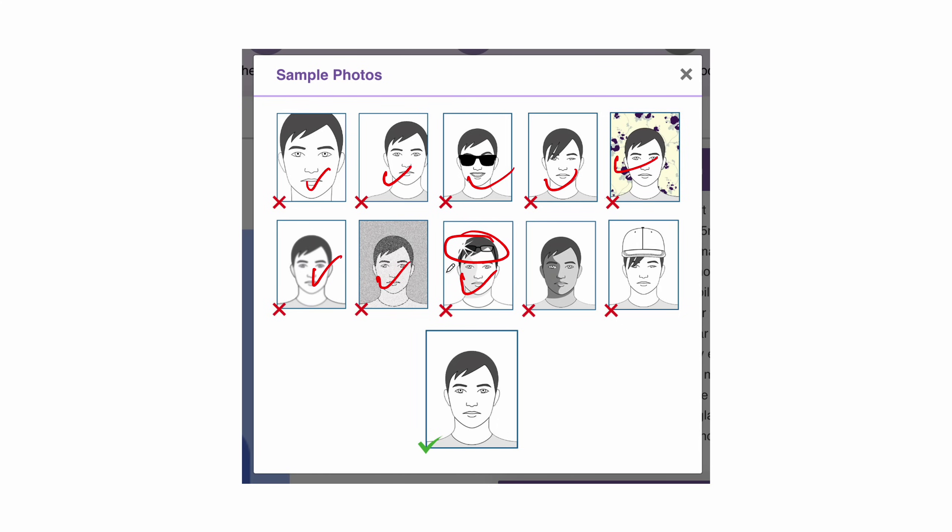
pyautogui.moveTo(567, 228); pyautogui.dragTo(569, 230)
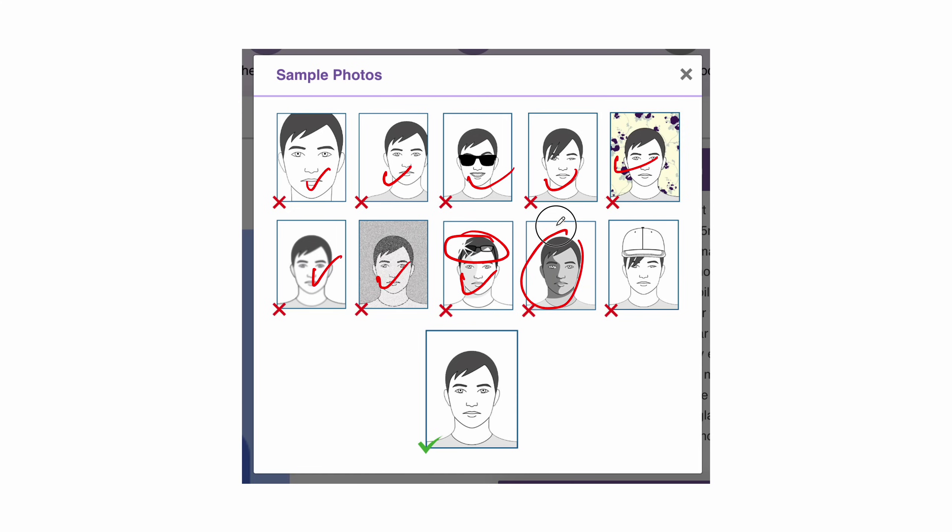
pyautogui.moveTo(663, 223)
pyautogui.mouseDown()
pyautogui.moveTo(617, 241)
pyautogui.moveTo(630, 239)
pyautogui.mouseUp()
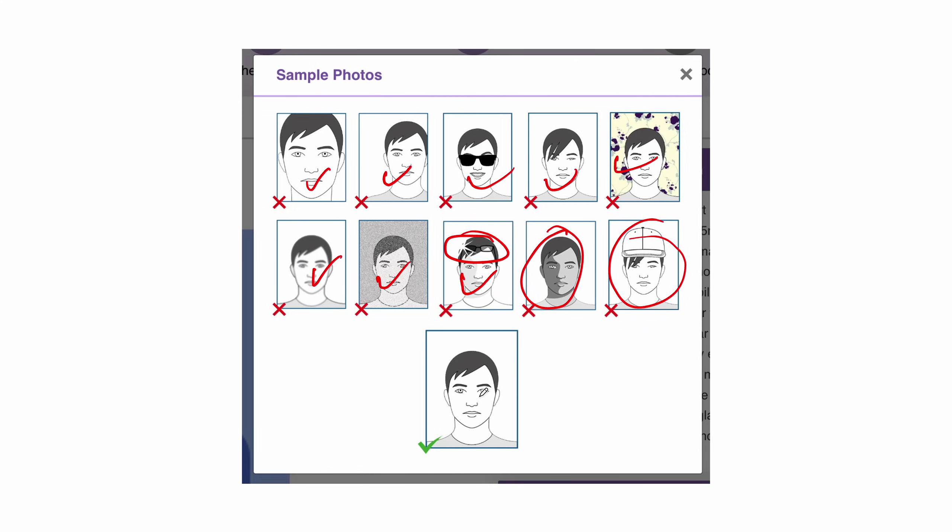
pyautogui.moveTo(500, 345); pyautogui.dragTo(522, 339)
pyautogui.moveTo(472, 354)
pyautogui.mouseDown()
pyautogui.moveTo(487, 436)
pyautogui.moveTo(417, 382)
pyautogui.mouseUp()
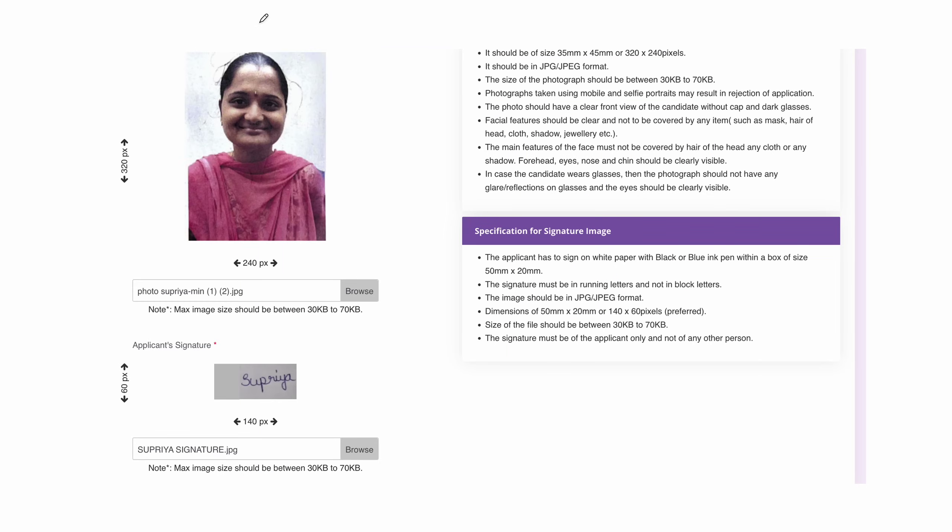
# Step: Circle the uploaded photograph and its Browse option, tick the photo, and mark the green confirmation in the cropping dialog
pyautogui.moveTo(262, 25)
pyautogui.mouseDown()
pyautogui.moveTo(269, 232)
pyautogui.moveTo(204, 73)
pyautogui.mouseUp()
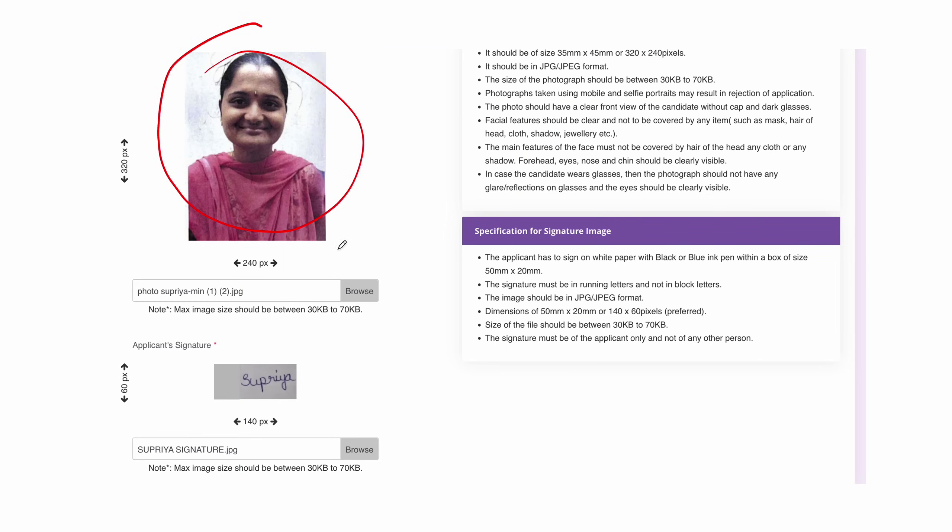
pyautogui.moveTo(363, 265); pyautogui.dragTo(341, 279)
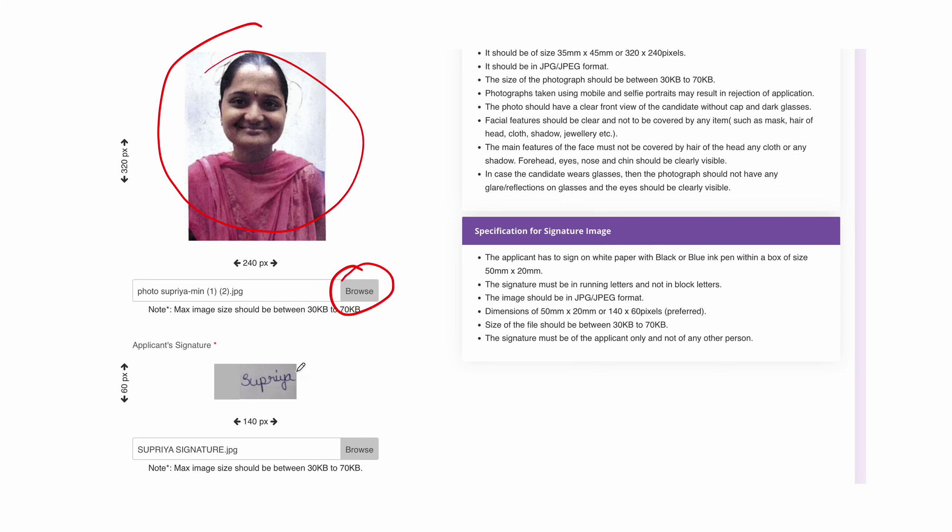
pyautogui.moveTo(309, 190)
pyautogui.mouseDown()
pyautogui.moveTo(328, 204)
pyautogui.moveTo(362, 183)
pyautogui.mouseUp()
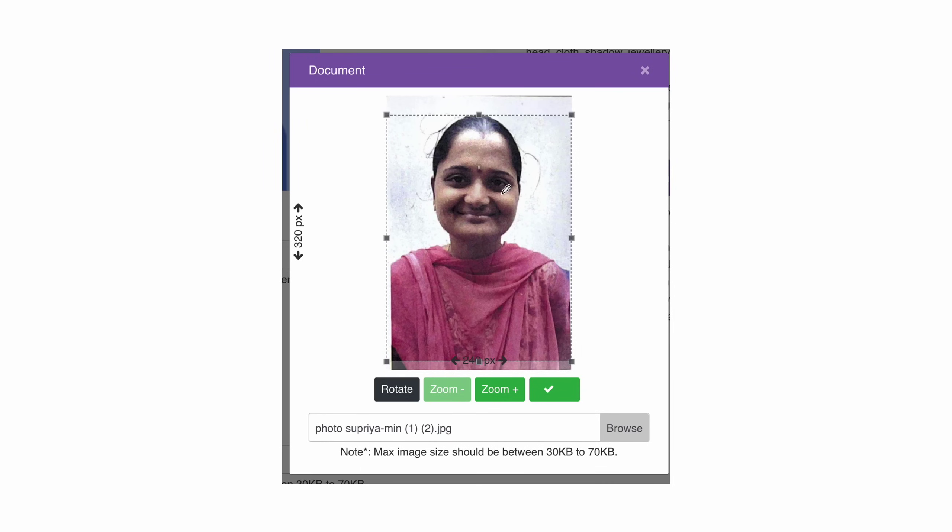
pyautogui.moveTo(559, 369)
pyautogui.mouseDown()
pyautogui.moveTo(521, 390)
pyautogui.moveTo(561, 374)
pyautogui.mouseUp()
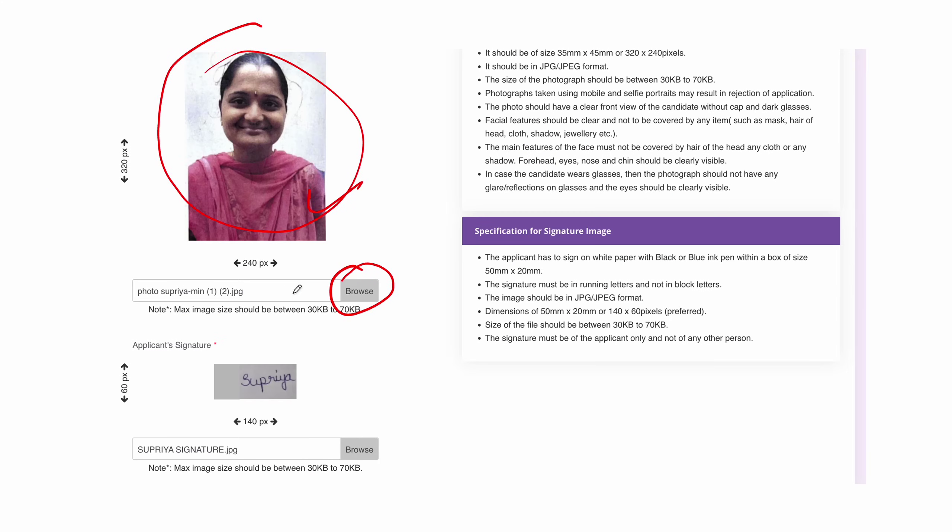
# Step: Circle the uploaded signature image, tick it and underline it
pyautogui.moveTo(274, 343)
pyautogui.mouseDown()
pyautogui.moveTo(197, 362)
pyautogui.moveTo(193, 351)
pyautogui.mouseUp()
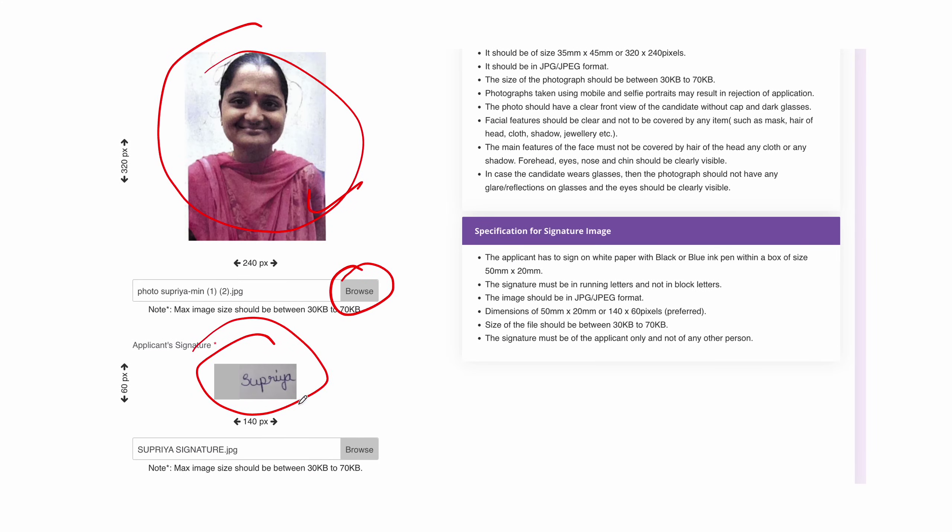
pyautogui.moveTo(298, 384); pyautogui.dragTo(326, 364)
pyautogui.moveTo(298, 410); pyautogui.dragTo(333, 393)
# Step: Handwrite and underline one signature in running letters and one in block letters beside the photograph
pyautogui.moveTo(370, 67)
pyautogui.mouseDown()
pyautogui.moveTo(410, 67)
pyautogui.moveTo(441, 49)
pyautogui.mouseUp()
pyautogui.moveTo(362, 116); pyautogui.dragTo(424, 87)
pyautogui.moveTo(384, 106)
pyautogui.mouseDown()
pyautogui.moveTo(373, 115)
pyautogui.moveTo(426, 97)
pyautogui.mouseUp()
pyautogui.moveTo(380, 135); pyautogui.dragTo(364, 168)
pyautogui.moveTo(394, 143)
pyautogui.mouseDown()
pyautogui.moveTo(408, 132)
pyautogui.moveTo(398, 158)
pyautogui.moveTo(458, 132)
pyautogui.mouseUp()
pyautogui.moveTo(377, 185)
pyautogui.mouseDown()
pyautogui.moveTo(450, 150)
pyautogui.moveTo(443, 161)
pyautogui.mouseUp()
pyautogui.moveTo(447, 118)
pyautogui.mouseDown()
pyautogui.moveTo(457, 112)
pyautogui.moveTo(429, 154)
pyautogui.mouseUp()
# Step: Handwrite another running-letter signature over the start of the photograph specifications, underline it repeatedly, and circle the block-letter example
pyautogui.moveTo(472, 28)
pyautogui.mouseDown()
pyautogui.moveTo(481, 37)
pyautogui.moveTo(507, 28)
pyautogui.moveTo(531, 34)
pyautogui.moveTo(557, 15)
pyautogui.mouseUp()
pyautogui.moveTo(468, 81); pyautogui.dragTo(584, 35)
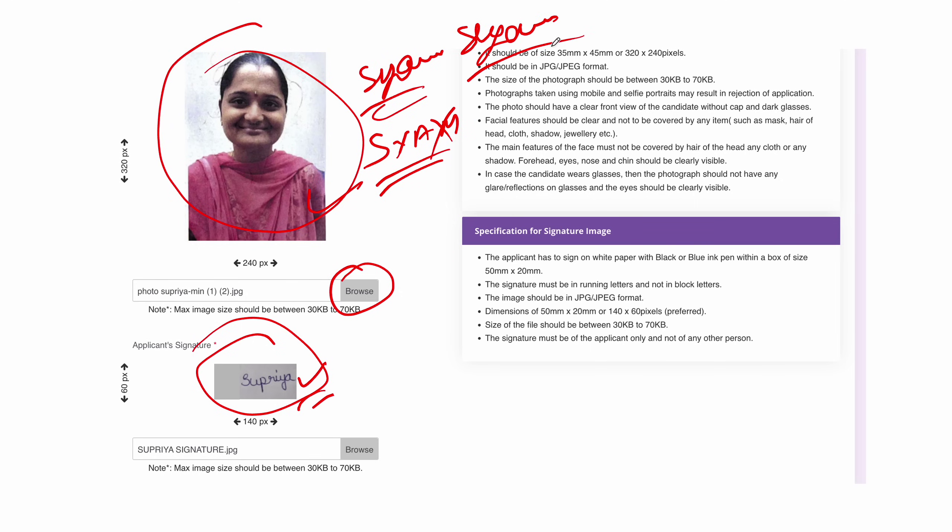
pyautogui.moveTo(466, 68); pyautogui.dragTo(567, 49)
pyautogui.moveTo(457, 85); pyautogui.dragTo(568, 48)
pyautogui.moveTo(380, 172)
pyautogui.mouseDown()
pyautogui.moveTo(448, 141)
pyautogui.moveTo(441, 156)
pyautogui.moveTo(352, 157)
pyautogui.moveTo(466, 100)
pyautogui.mouseUp()
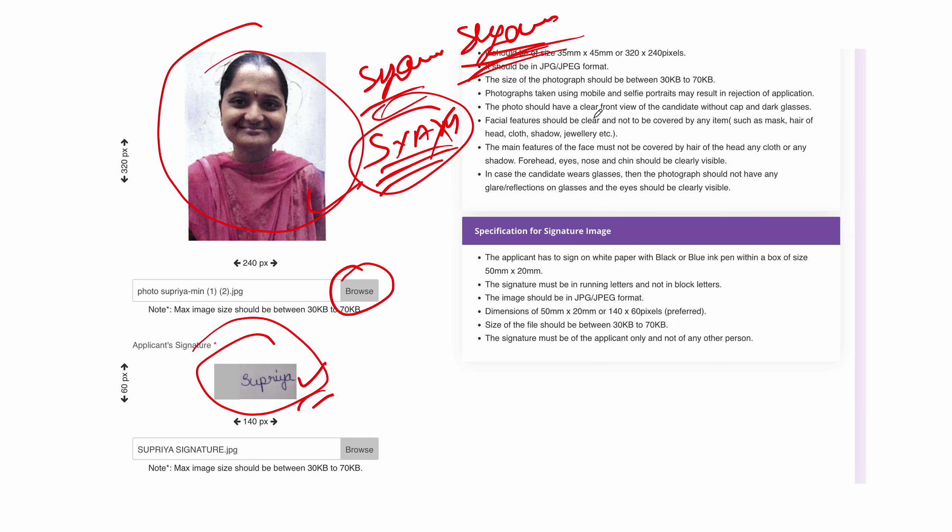
# Step: Handwrite two more underlined running-letter signatures over the photograph specifications, circle the second one, and mark the uploaded signature
pyautogui.moveTo(747, 49)
pyautogui.mouseDown()
pyautogui.moveTo(738, 95)
pyautogui.moveTo(801, 56)
pyautogui.moveTo(836, 60)
pyautogui.moveTo(783, 90)
pyautogui.moveTo(796, 93)
pyautogui.mouseUp()
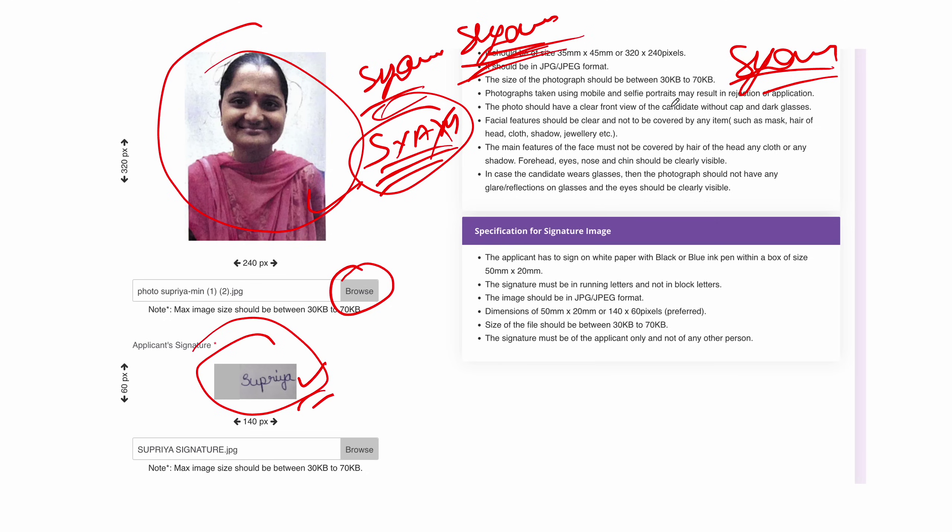
pyautogui.moveTo(764, 126)
pyautogui.mouseDown()
pyautogui.moveTo(762, 155)
pyautogui.moveTo(781, 129)
pyautogui.moveTo(855, 111)
pyautogui.moveTo(764, 168)
pyautogui.moveTo(821, 173)
pyautogui.mouseUp()
pyautogui.moveTo(809, 104)
pyautogui.mouseDown()
pyautogui.moveTo(792, 97)
pyautogui.moveTo(754, 138)
pyautogui.mouseUp()
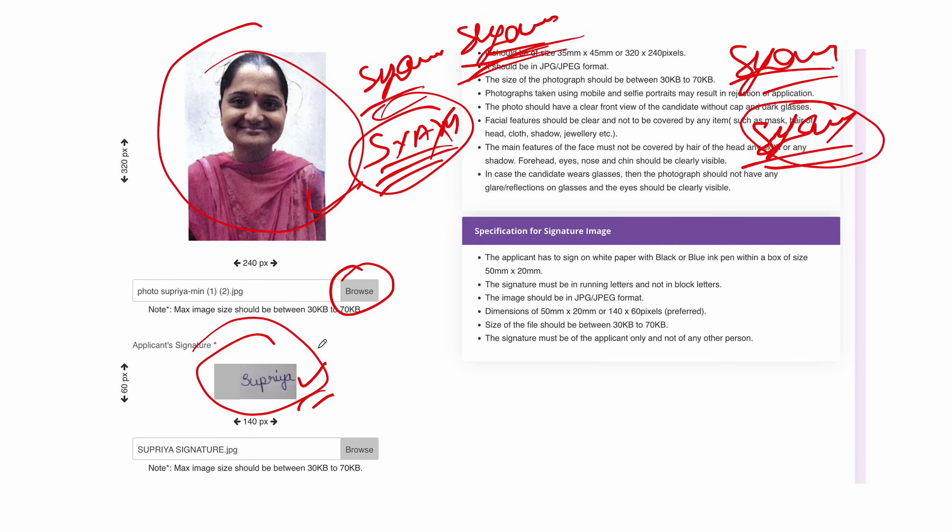
pyautogui.moveTo(324, 364); pyautogui.dragTo(360, 369)
pyautogui.moveTo(636, 312)
pyautogui.mouseDown()
pyautogui.moveTo(607, 328)
pyautogui.moveTo(682, 330)
pyautogui.moveTo(611, 319)
pyautogui.mouseUp()
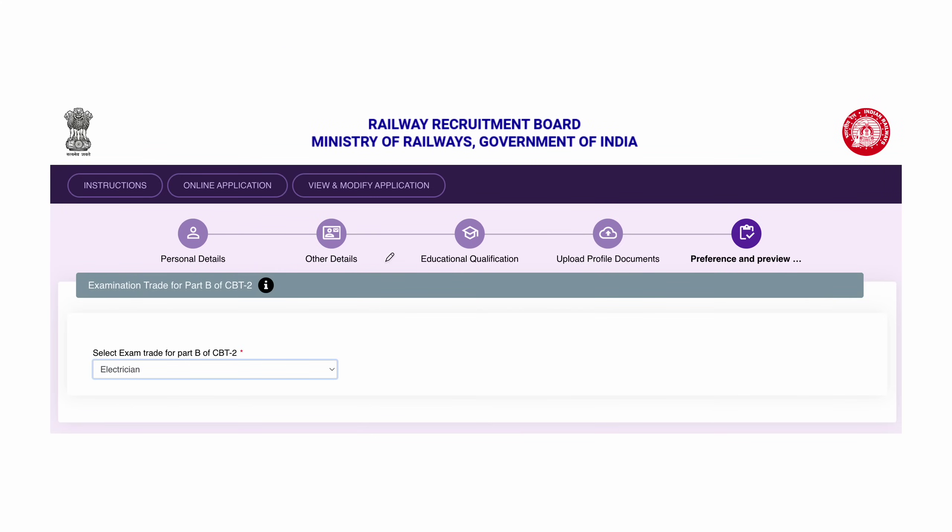
# Step: Circle the Preference and preview stage and the exam trade selection set to Electrician, and tick that selection
pyautogui.moveTo(704, 216)
pyautogui.mouseDown()
pyautogui.moveTo(736, 210)
pyautogui.moveTo(702, 240)
pyautogui.mouseUp()
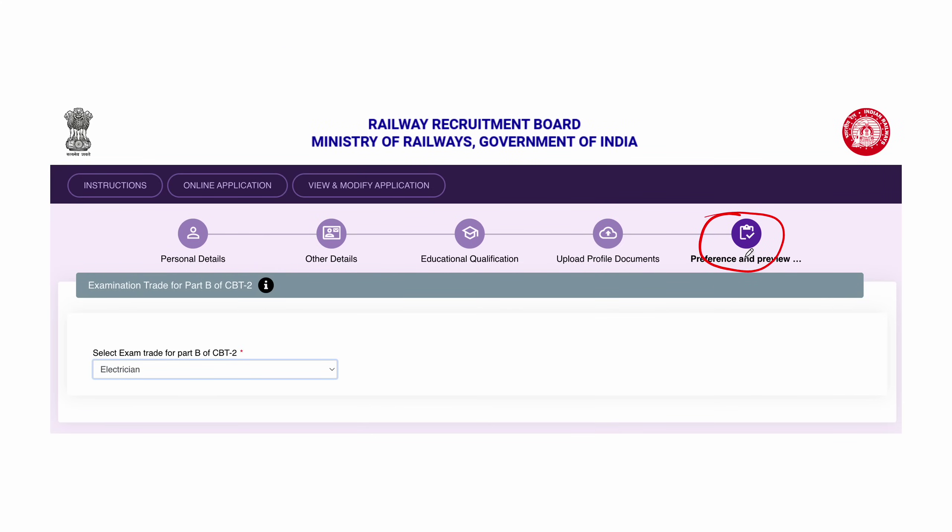
pyautogui.moveTo(288, 361)
pyautogui.mouseDown()
pyautogui.moveTo(333, 388)
pyautogui.moveTo(315, 352)
pyautogui.mouseUp()
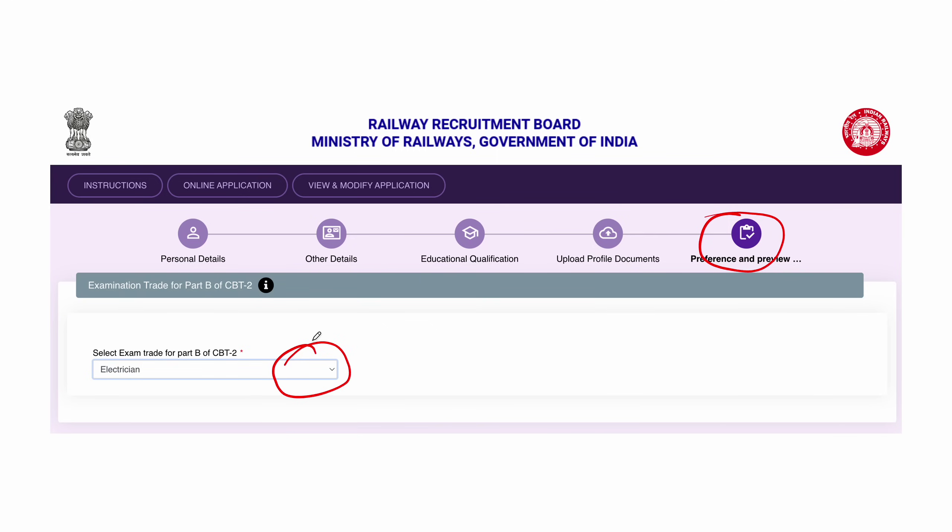
pyautogui.moveTo(318, 368); pyautogui.dragTo(348, 354)
pyautogui.click(357, 360)
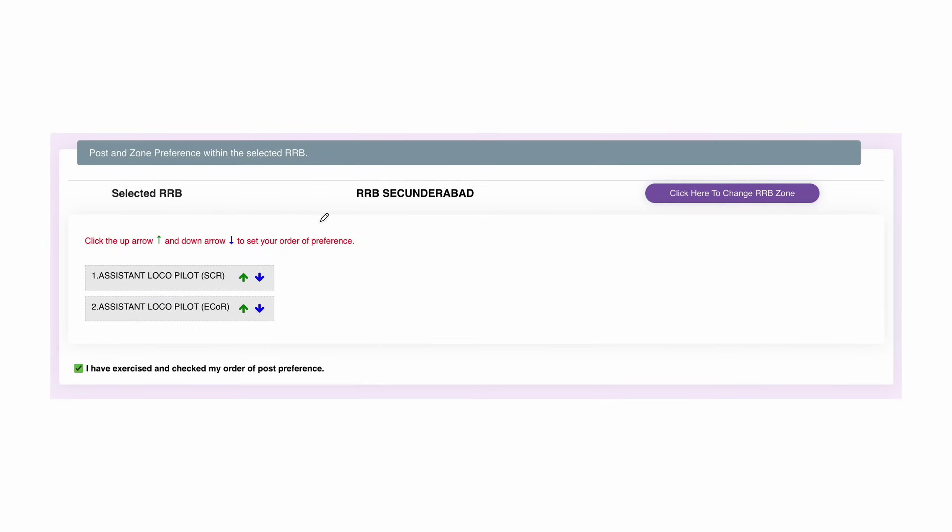
# Step: Mark RRB SECUNDERABAD, both Assistant Loco Pilot posts and their order arrows in red, and erase all the ink
pyautogui.moveTo(422, 170)
pyautogui.mouseDown()
pyautogui.moveTo(346, 175)
pyautogui.moveTo(374, 180)
pyautogui.mouseUp()
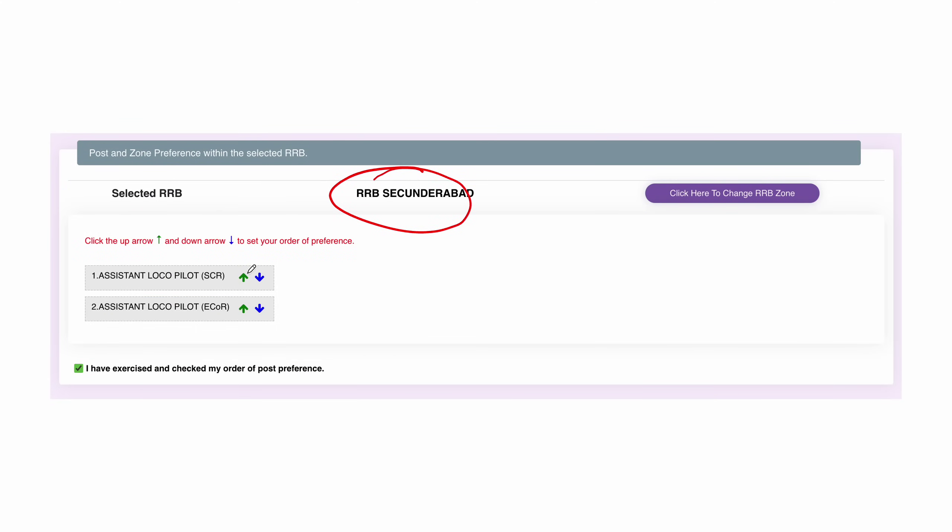
pyautogui.moveTo(218, 265); pyautogui.dragTo(245, 257)
pyautogui.moveTo(228, 298); pyautogui.dragTo(248, 292)
pyautogui.moveTo(290, 264)
pyautogui.mouseDown()
pyautogui.moveTo(303, 303)
pyautogui.moveTo(283, 349)
pyautogui.mouseUp()
pyautogui.moveTo(243, 279)
pyautogui.mouseDown()
pyautogui.moveTo(250, 270)
pyautogui.moveTo(240, 281)
pyautogui.mouseUp()
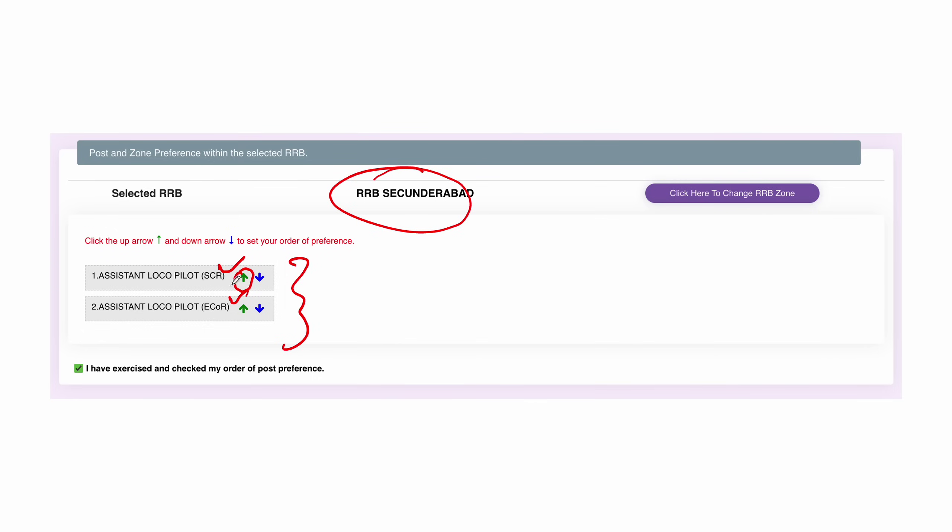
pyautogui.moveTo(242, 297)
pyautogui.mouseDown()
pyautogui.moveTo(240, 324)
pyautogui.moveTo(232, 306)
pyautogui.mouseUp()
pyautogui.moveTo(263, 274)
pyautogui.mouseDown()
pyautogui.moveTo(253, 286)
pyautogui.moveTo(267, 275)
pyautogui.moveTo(257, 270)
pyautogui.mouseUp()
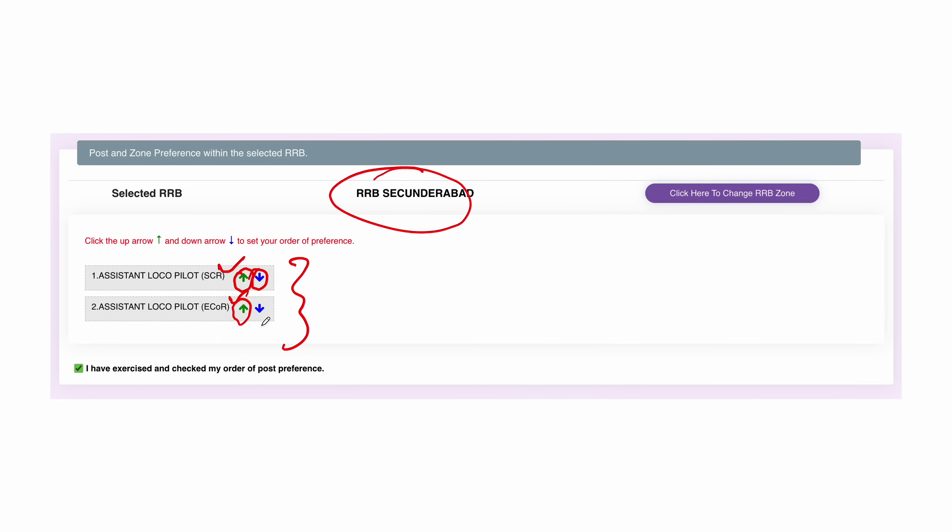
pyautogui.press('Delete')
# Step: Tick the SCR and ECoR Assistant Loco Pilot posts, and circle and tick the order-of-post-preference confirmation
pyautogui.moveTo(224, 266); pyautogui.dragTo(247, 256)
pyautogui.moveTo(225, 296); pyautogui.dragTo(244, 284)
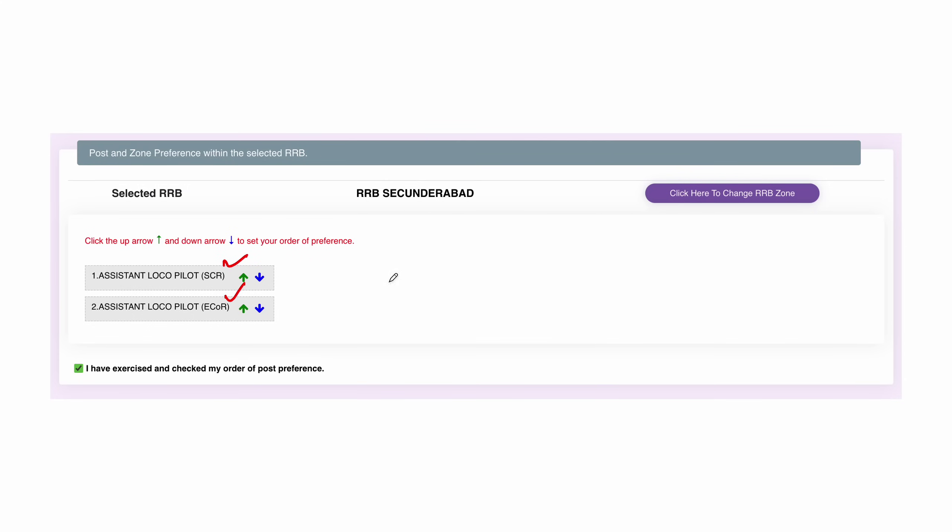
pyautogui.moveTo(82, 354)
pyautogui.mouseDown()
pyautogui.moveTo(96, 345)
pyautogui.moveTo(49, 371)
pyautogui.mouseUp()
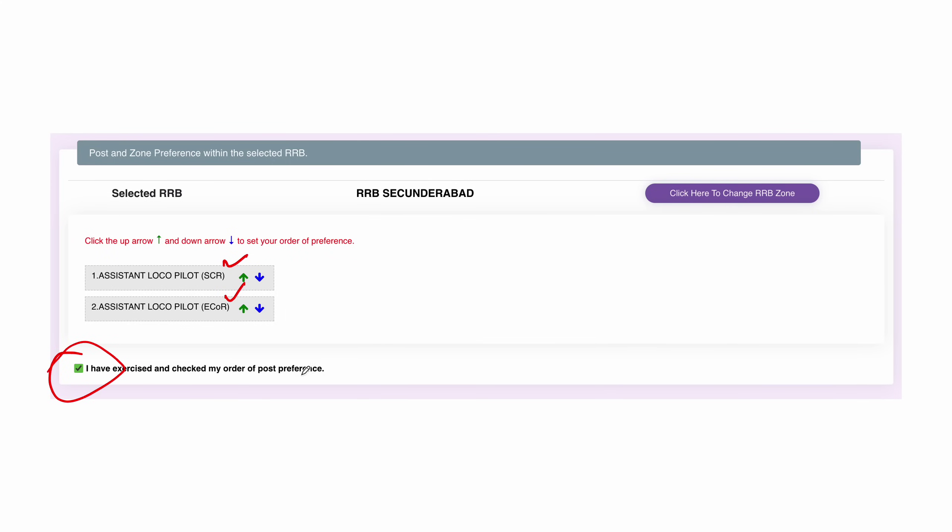
pyautogui.moveTo(346, 366); pyautogui.dragTo(374, 353)
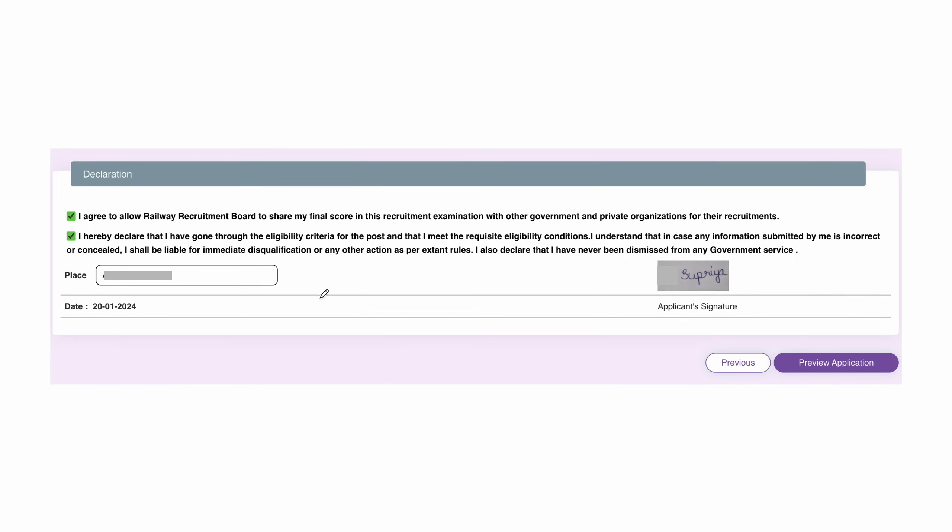
# Step: Tick the Declaration heading, bracket the declaration section, circle the applicant's signature and mark the Preview Application option
pyautogui.moveTo(139, 163); pyautogui.dragTo(197, 146)
pyautogui.moveTo(867, 161)
pyautogui.mouseDown()
pyautogui.moveTo(864, 272)
pyautogui.moveTo(793, 302)
pyautogui.mouseUp()
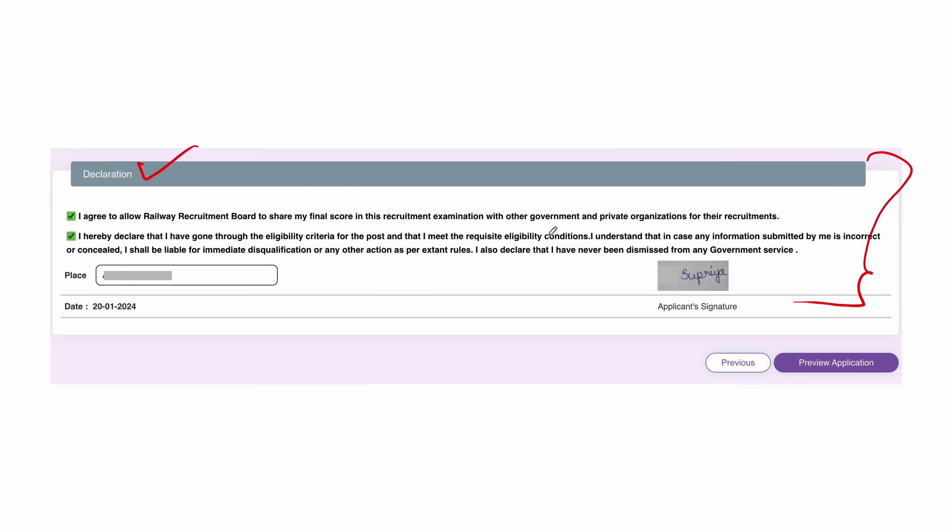
pyautogui.moveTo(697, 254)
pyautogui.mouseDown()
pyautogui.moveTo(635, 309)
pyautogui.moveTo(698, 256)
pyautogui.mouseUp()
pyautogui.moveTo(679, 298); pyautogui.dragTo(680, 310)
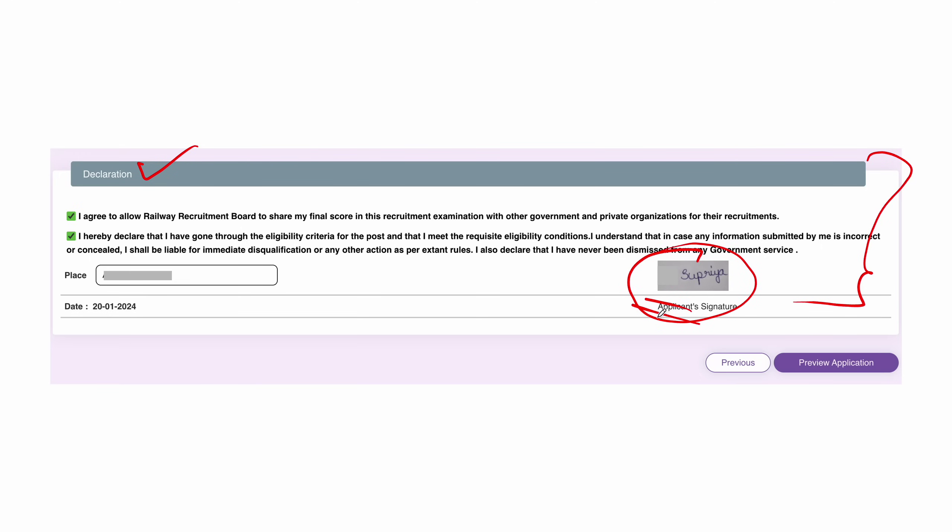
pyautogui.moveTo(851, 343); pyautogui.dragTo(818, 331)
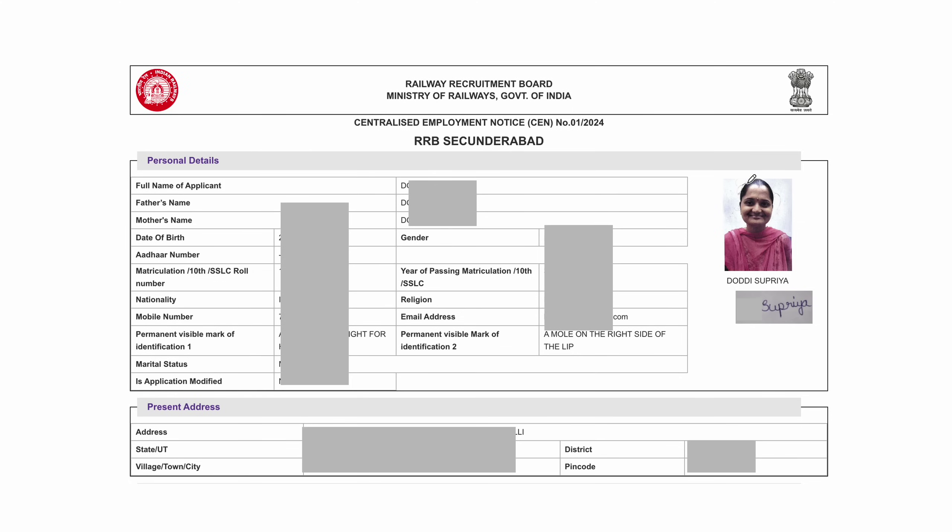
# Step: Mark the applicant's photo, signature and entered details on the application preview in red ink
pyautogui.moveTo(808, 203); pyautogui.dragTo(823, 219)
pyautogui.moveTo(783, 266); pyautogui.dragTo(830, 263)
pyautogui.moveTo(571, 156)
pyautogui.mouseDown()
pyautogui.moveTo(648, 138)
pyautogui.moveTo(540, 436)
pyautogui.mouseUp()
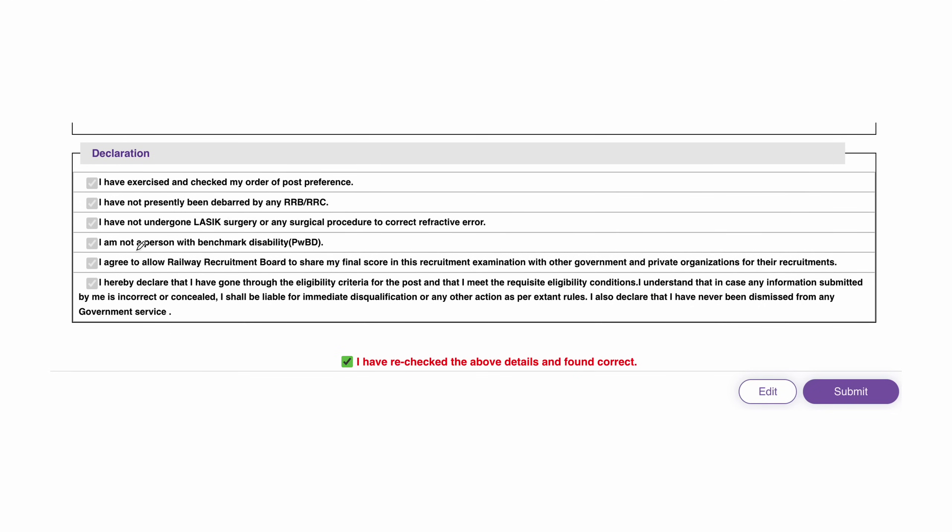
# Step: Circle the Edit option, mark the re-checked details statement and its checkbox, and point out Submit
pyautogui.moveTo(771, 375)
pyautogui.mouseDown()
pyautogui.moveTo(748, 370)
pyautogui.moveTo(797, 405)
pyautogui.moveTo(721, 379)
pyautogui.mouseUp()
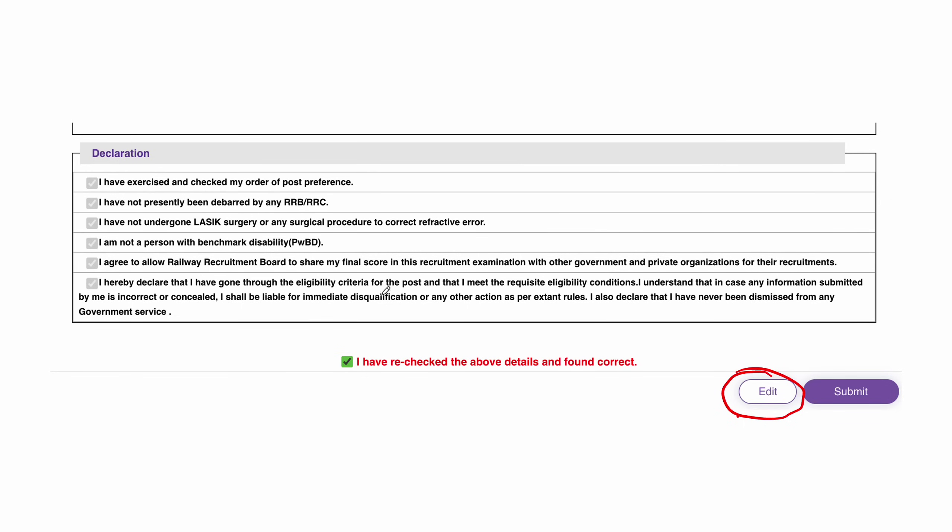
pyautogui.moveTo(715, 359); pyautogui.dragTo(762, 355)
pyautogui.moveTo(455, 333)
pyautogui.mouseDown()
pyautogui.moveTo(304, 366)
pyautogui.moveTo(478, 314)
pyautogui.moveTo(395, 335)
pyautogui.mouseUp()
pyautogui.moveTo(332, 359)
pyautogui.mouseDown()
pyautogui.moveTo(343, 357)
pyautogui.moveTo(350, 391)
pyautogui.mouseUp()
pyautogui.click(846, 391)
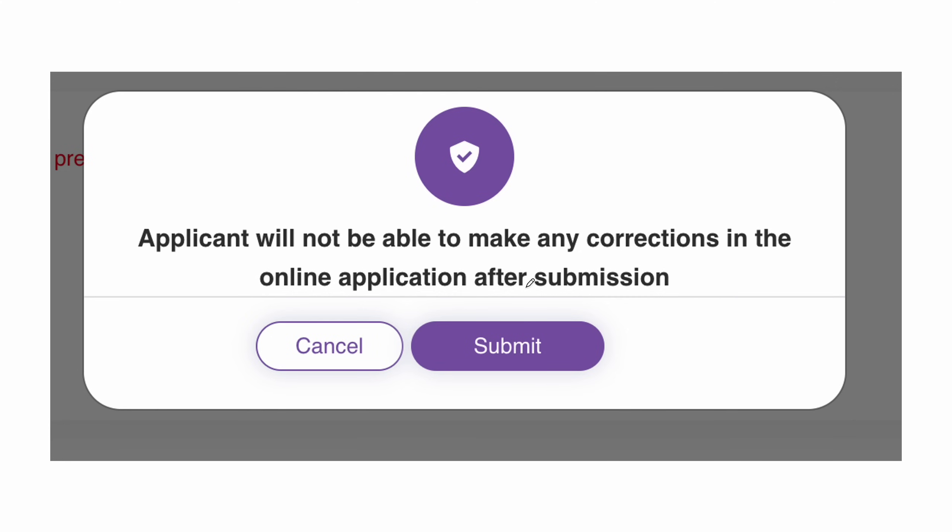
# Step: Tick and underline the no-corrections-after-submission warning and mark the final Submit option
pyautogui.moveTo(670, 273); pyautogui.dragTo(704, 275)
pyautogui.moveTo(659, 303)
pyautogui.mouseDown()
pyautogui.moveTo(629, 314)
pyautogui.moveTo(666, 312)
pyautogui.mouseUp()
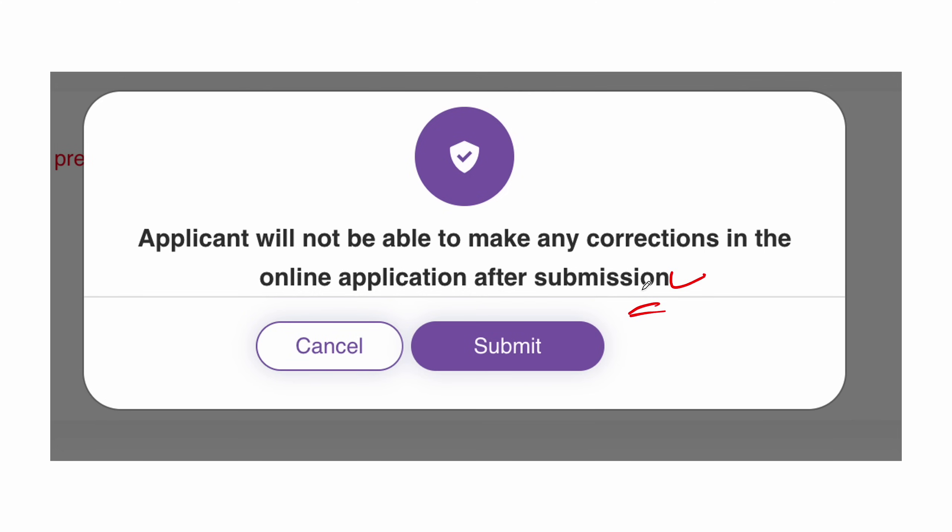
pyautogui.moveTo(539, 322)
pyautogui.mouseDown()
pyautogui.moveTo(478, 312)
pyautogui.moveTo(535, 323)
pyautogui.mouseUp()
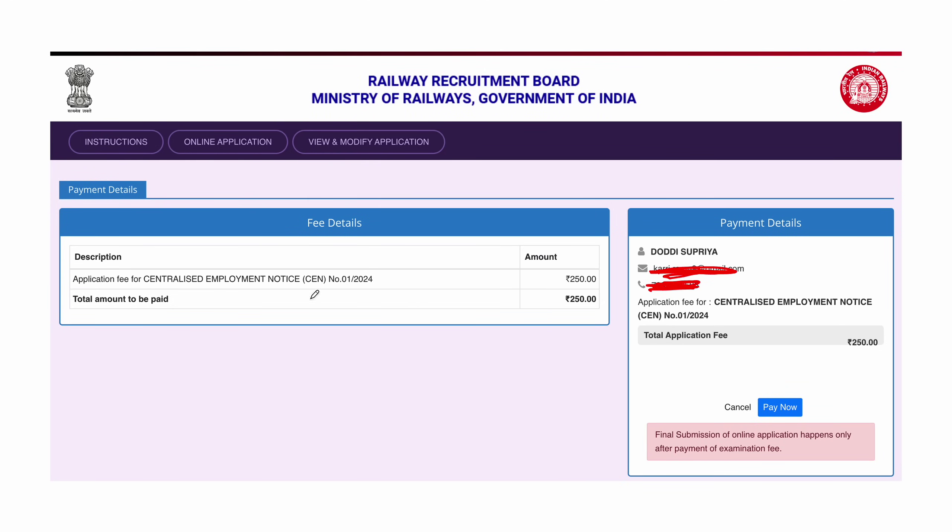
# Step: Circle the ₹250 fee amounts, add an underlined note and a circled 500 above the fee table, and mark Pay Now in red ink
pyautogui.moveTo(581, 267); pyautogui.dragTo(546, 261)
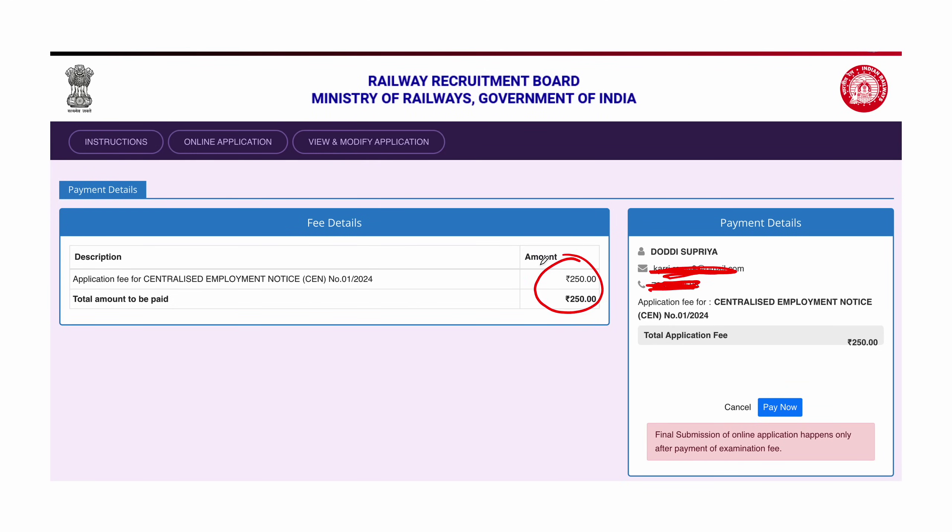
pyautogui.moveTo(398, 183)
pyautogui.mouseDown()
pyautogui.moveTo(435, 190)
pyautogui.moveTo(451, 181)
pyautogui.moveTo(468, 193)
pyautogui.mouseUp()
pyautogui.moveTo(456, 211)
pyautogui.mouseDown()
pyautogui.moveTo(440, 216)
pyautogui.moveTo(475, 213)
pyautogui.mouseUp()
pyautogui.moveTo(568, 238)
pyautogui.mouseDown()
pyautogui.moveTo(609, 205)
pyautogui.moveTo(586, 251)
pyautogui.moveTo(552, 199)
pyautogui.mouseUp()
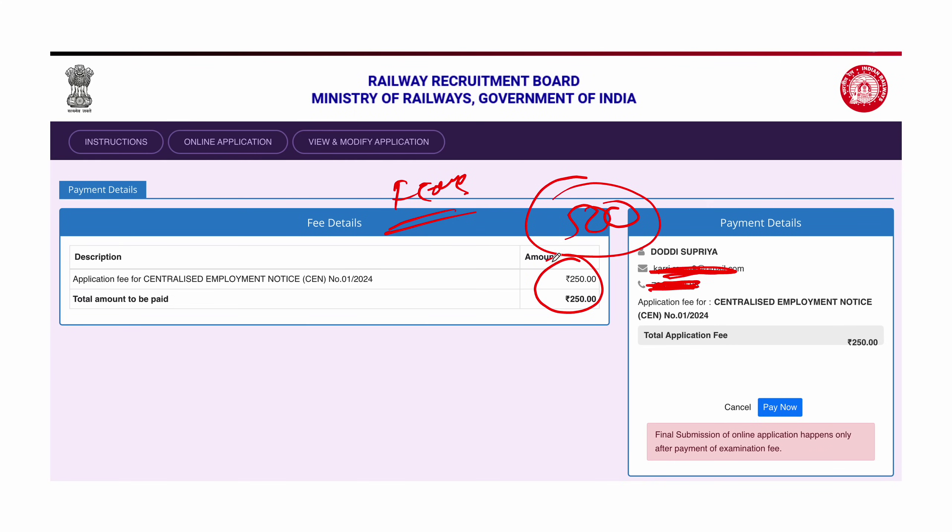
pyautogui.moveTo(583, 267); pyautogui.dragTo(547, 273)
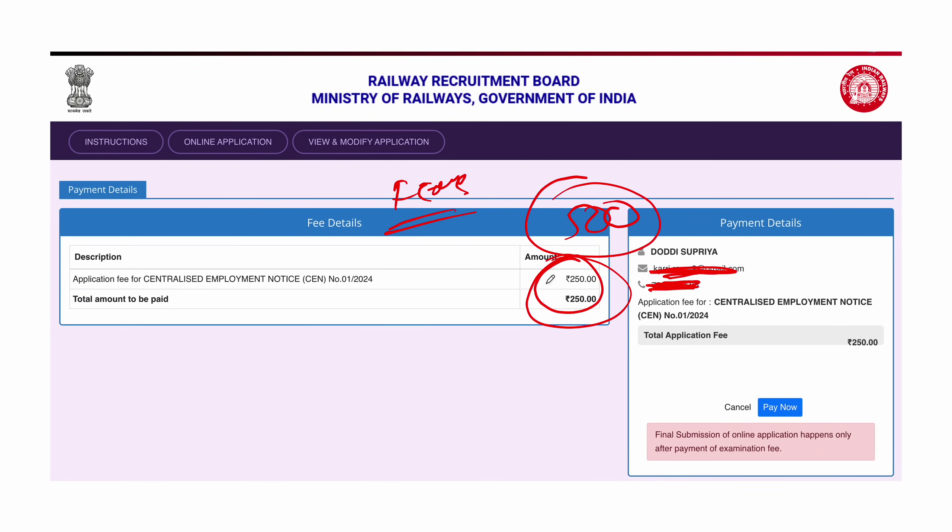
pyautogui.moveTo(778, 402)
pyautogui.mouseDown()
pyautogui.moveTo(732, 414)
pyautogui.moveTo(801, 385)
pyautogui.mouseUp()
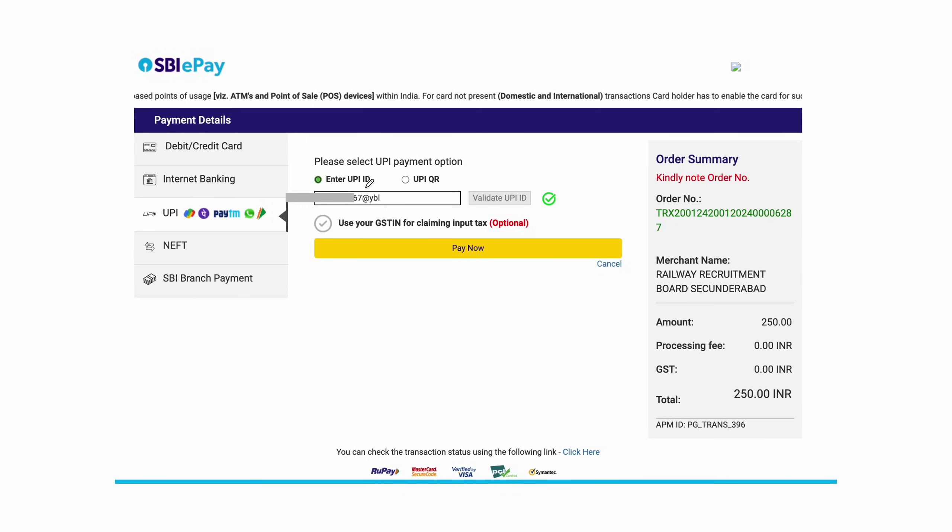
# Step: On the SBI ePay slide, circle the UPI payment section, tick the UPI ID, circle its green validation check and mark Pay Now
pyautogui.moveTo(410, 145)
pyautogui.mouseDown()
pyautogui.moveTo(283, 159)
pyautogui.moveTo(552, 152)
pyautogui.moveTo(395, 138)
pyautogui.mouseUp()
pyautogui.moveTo(394, 190); pyautogui.dragTo(425, 188)
pyautogui.moveTo(385, 216); pyautogui.dragTo(432, 207)
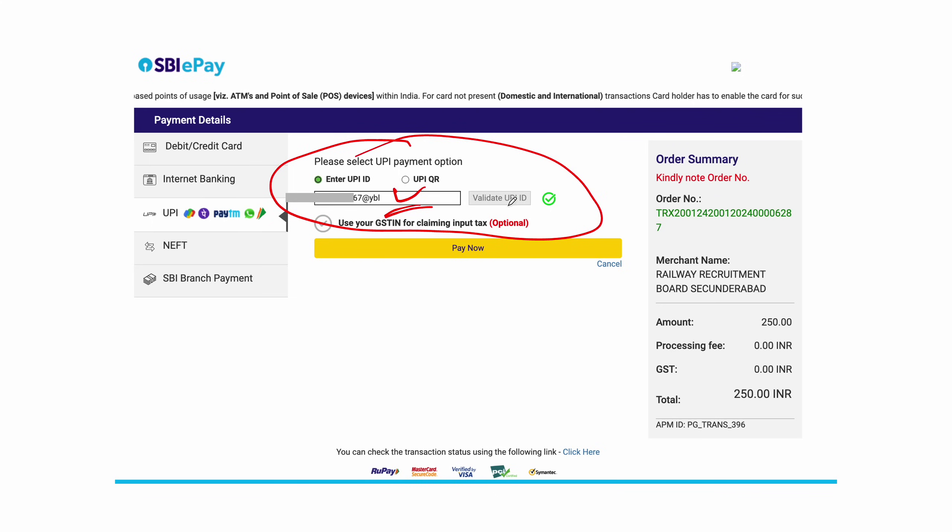
pyautogui.moveTo(548, 183)
pyautogui.mouseDown()
pyautogui.moveTo(559, 216)
pyautogui.moveTo(533, 204)
pyautogui.mouseUp()
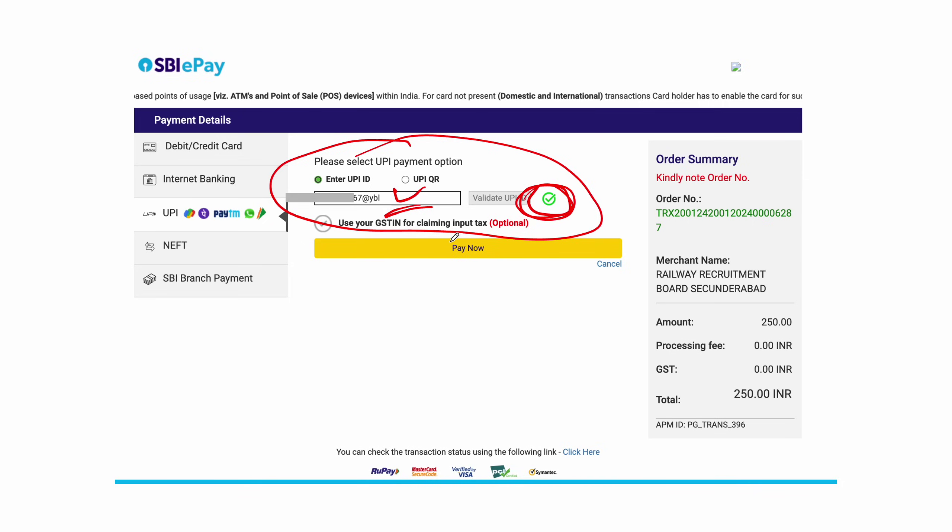
pyautogui.moveTo(466, 245)
pyautogui.mouseDown()
pyautogui.moveTo(404, 254)
pyautogui.moveTo(485, 228)
pyautogui.moveTo(433, 274)
pyautogui.mouseUp()
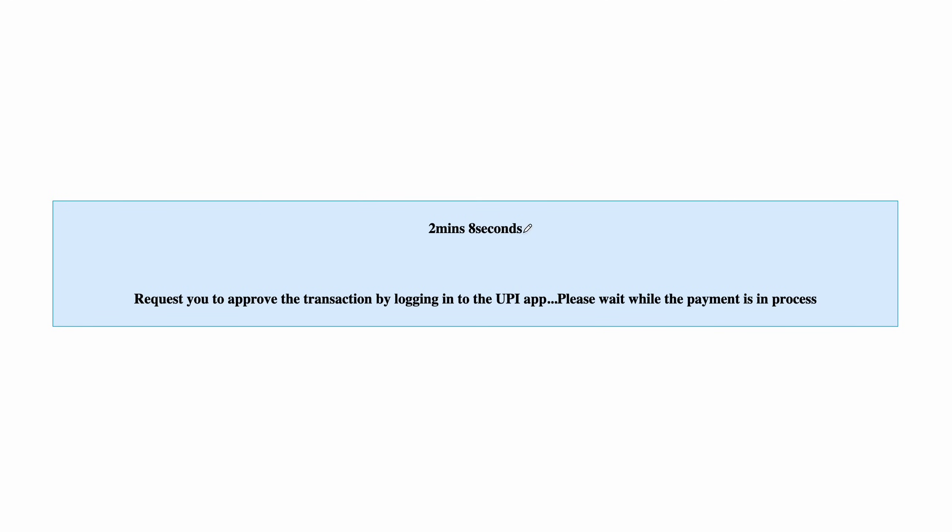
# Step: Mark and underline the remaining-time countdown on the UPI transaction approval slide
pyautogui.moveTo(531, 208); pyautogui.dragTo(573, 210)
pyautogui.moveTo(481, 261); pyautogui.dragTo(545, 250)
pyautogui.moveTo(466, 265); pyautogui.dragTo(549, 243)
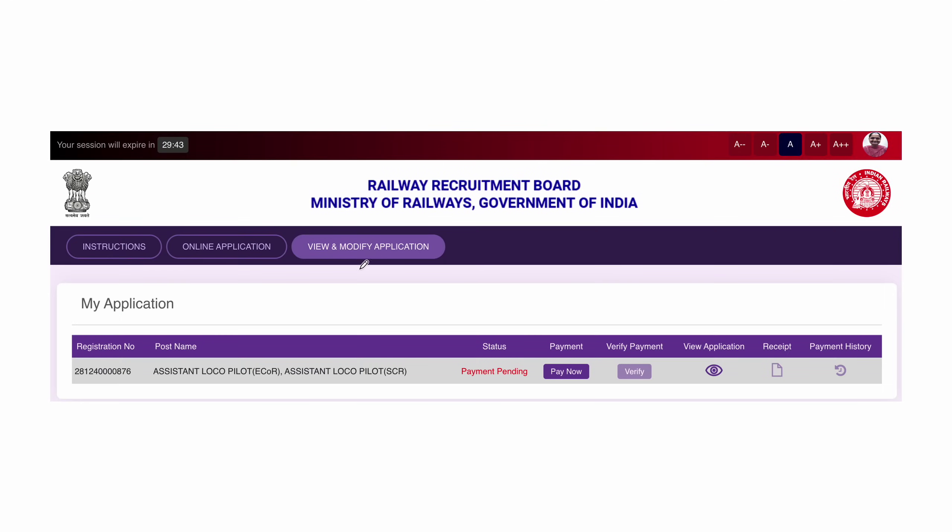
# Step: Circle and underline the Payment Pending status on the My Application slide and circle the View Application icon
pyautogui.moveTo(503, 358)
pyautogui.mouseDown()
pyautogui.moveTo(512, 377)
pyautogui.moveTo(452, 364)
pyautogui.moveTo(468, 395)
pyautogui.moveTo(514, 396)
pyautogui.mouseUp()
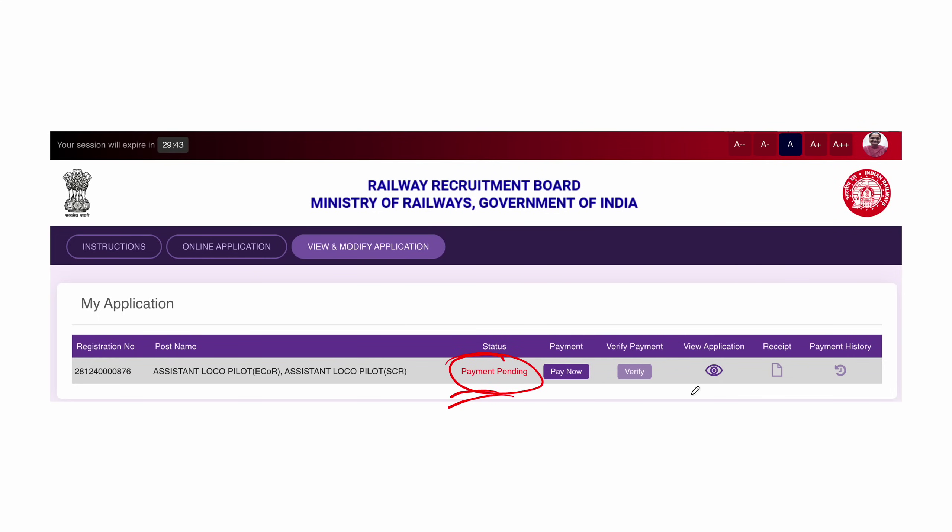
pyautogui.moveTo(712, 356)
pyautogui.mouseDown()
pyautogui.moveTo(736, 373)
pyautogui.moveTo(713, 397)
pyautogui.moveTo(693, 400)
pyautogui.moveTo(708, 402)
pyautogui.mouseUp()
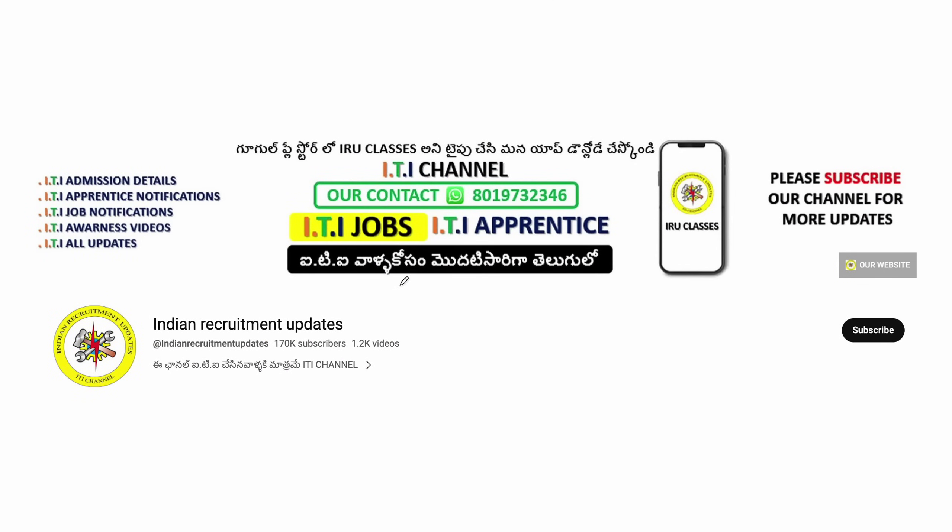
# Step: Draw a downward arrow beside the channel details on the closing slide and circle the Subscribe option in red ink
pyautogui.moveTo(488, 318)
pyautogui.mouseDown()
pyautogui.moveTo(471, 364)
pyautogui.moveTo(496, 349)
pyautogui.mouseUp()
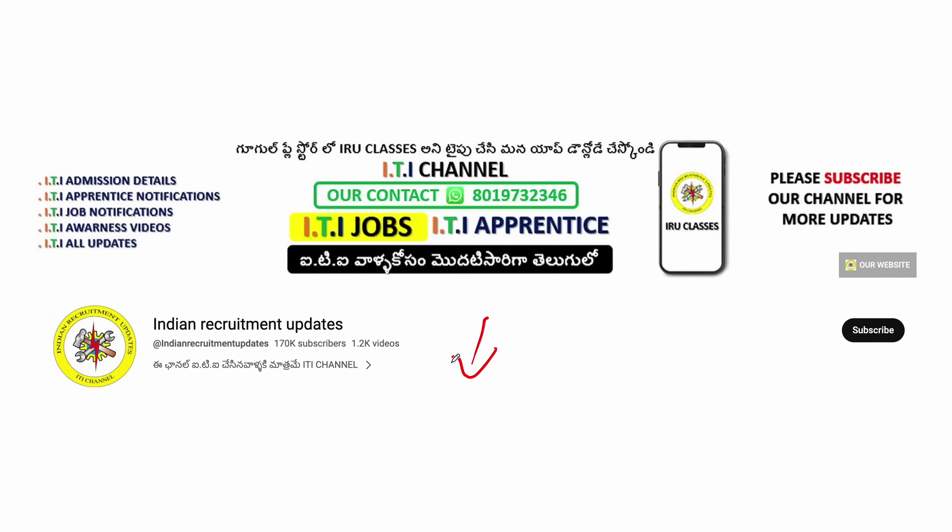
pyautogui.moveTo(881, 309)
pyautogui.mouseDown()
pyautogui.moveTo(835, 317)
pyautogui.moveTo(902, 330)
pyautogui.mouseUp()
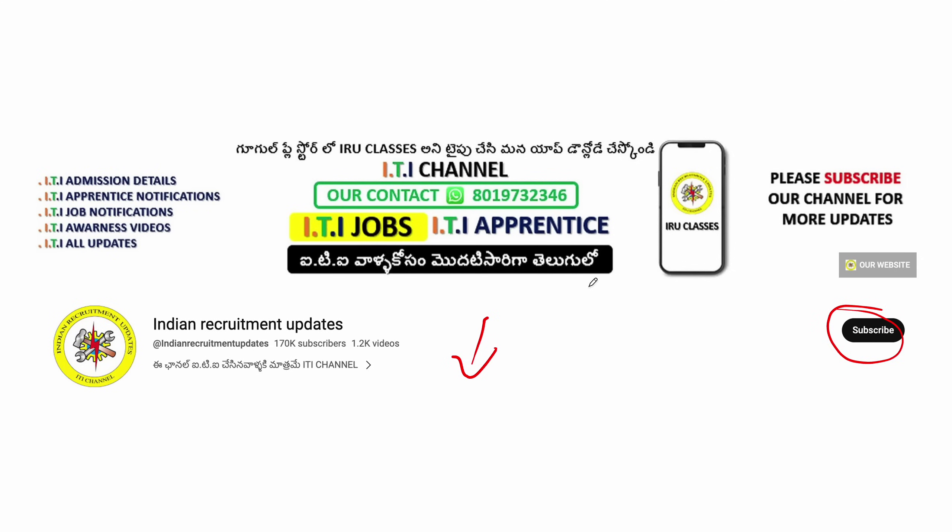
pyautogui.press('super+shift+5')
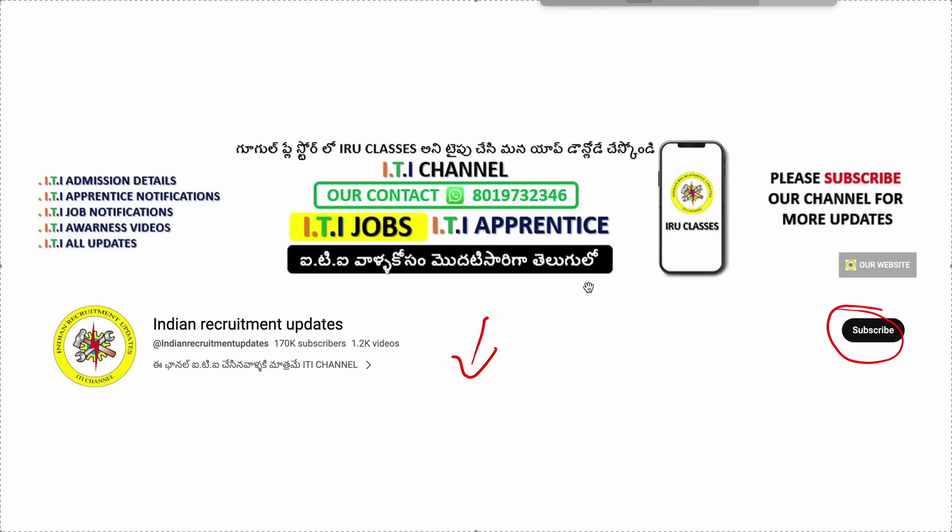